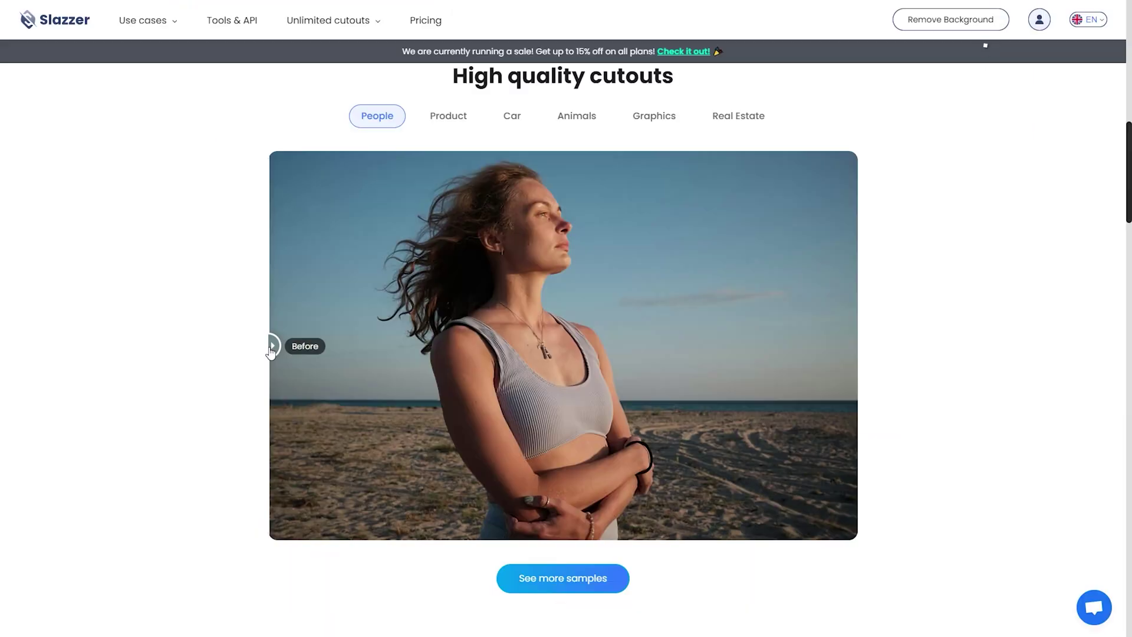
- Drag Slazzer's Before/After slider to reveal the sample portrait's cutout
drag(272, 350, 867, 415)
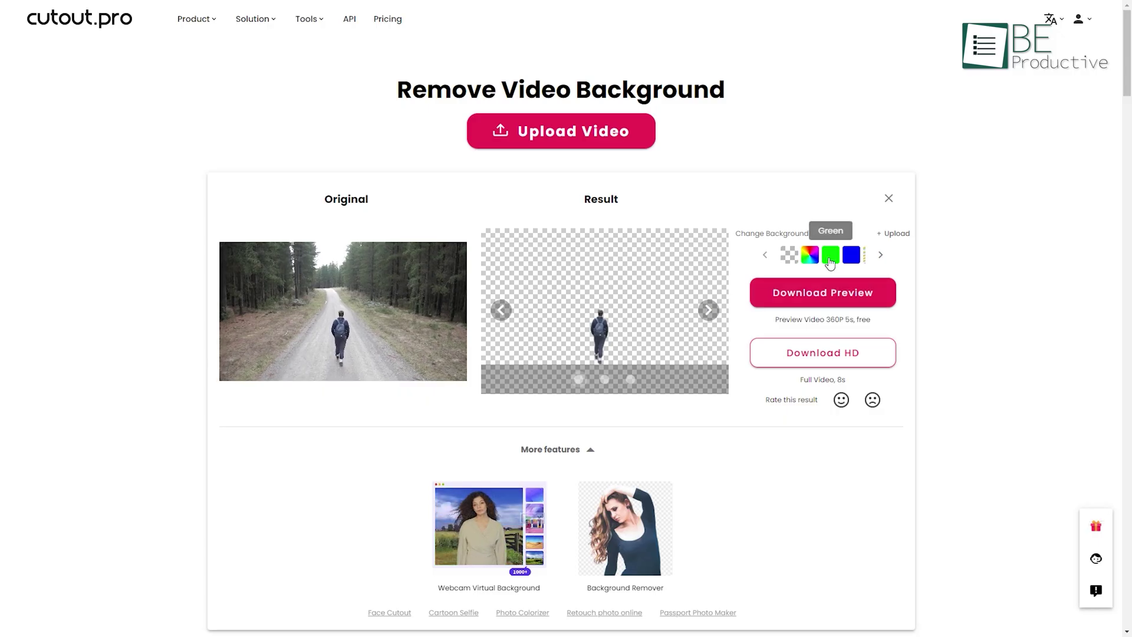
- Give the remove.bg result a green background
click(829, 261)
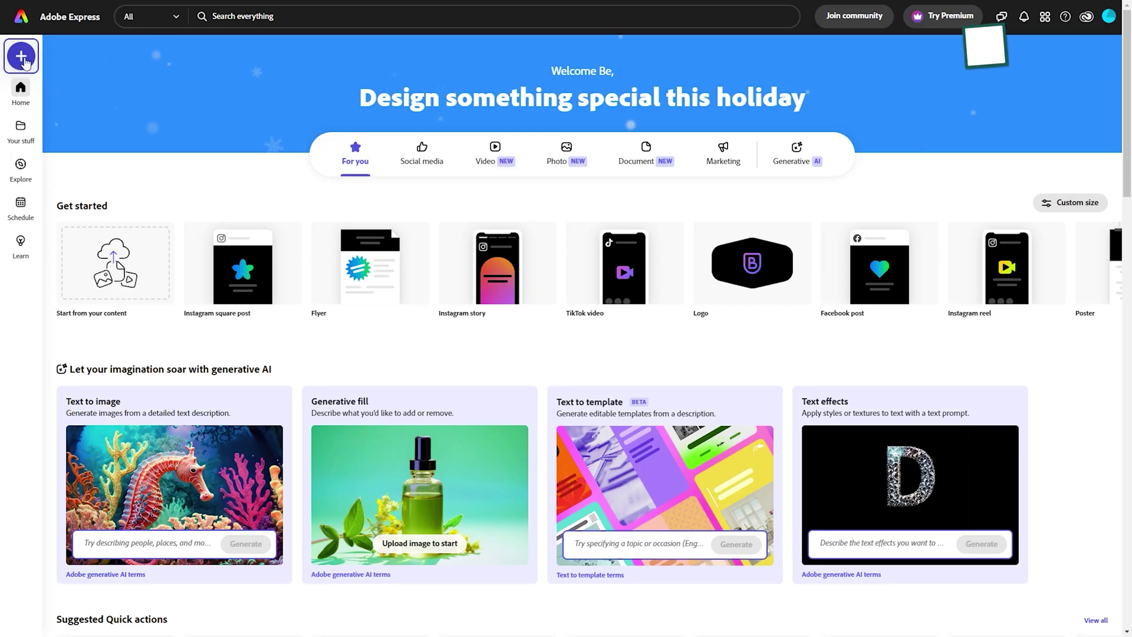
- Sign in with Google, upload the standing man's photo into a new design, and remove its background
click(21, 57)
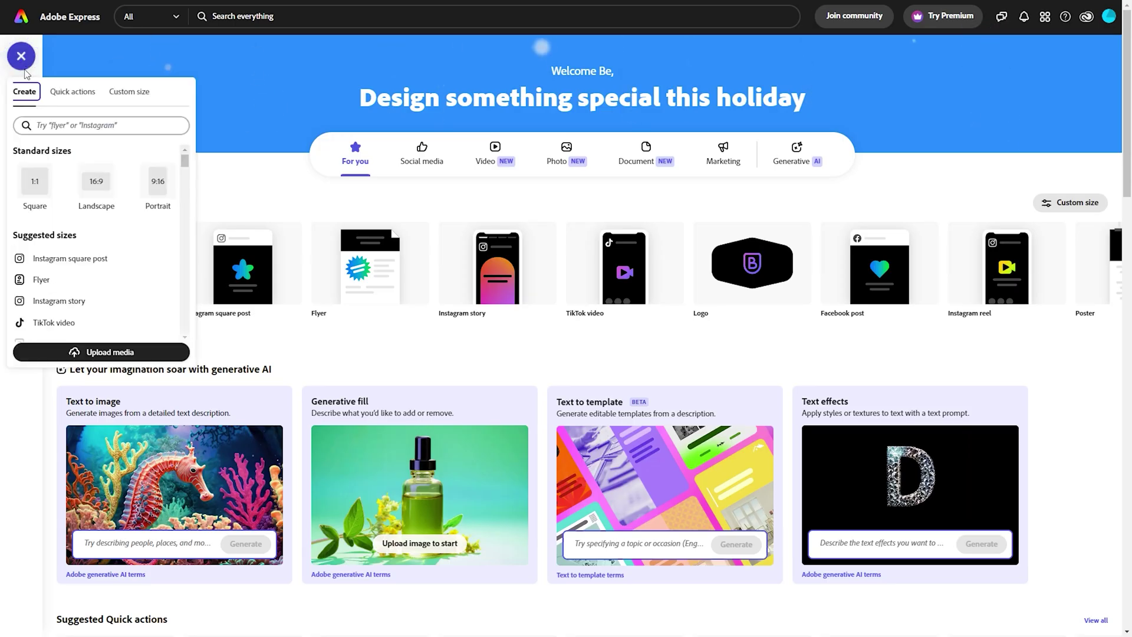
click(118, 352)
double_click(321, 131)
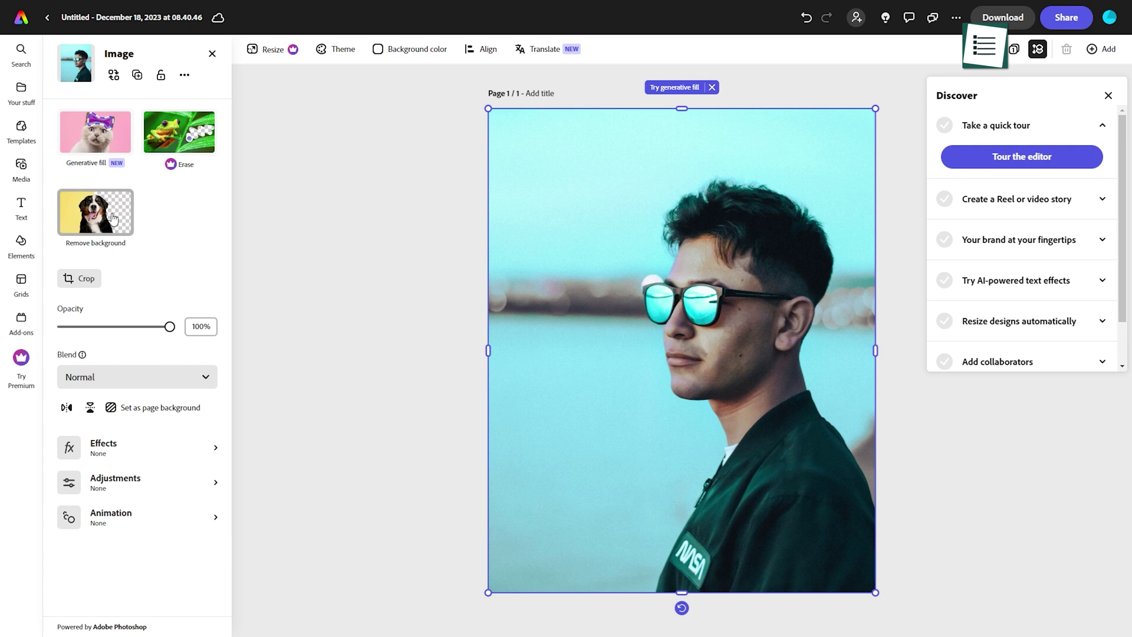
click(112, 218)
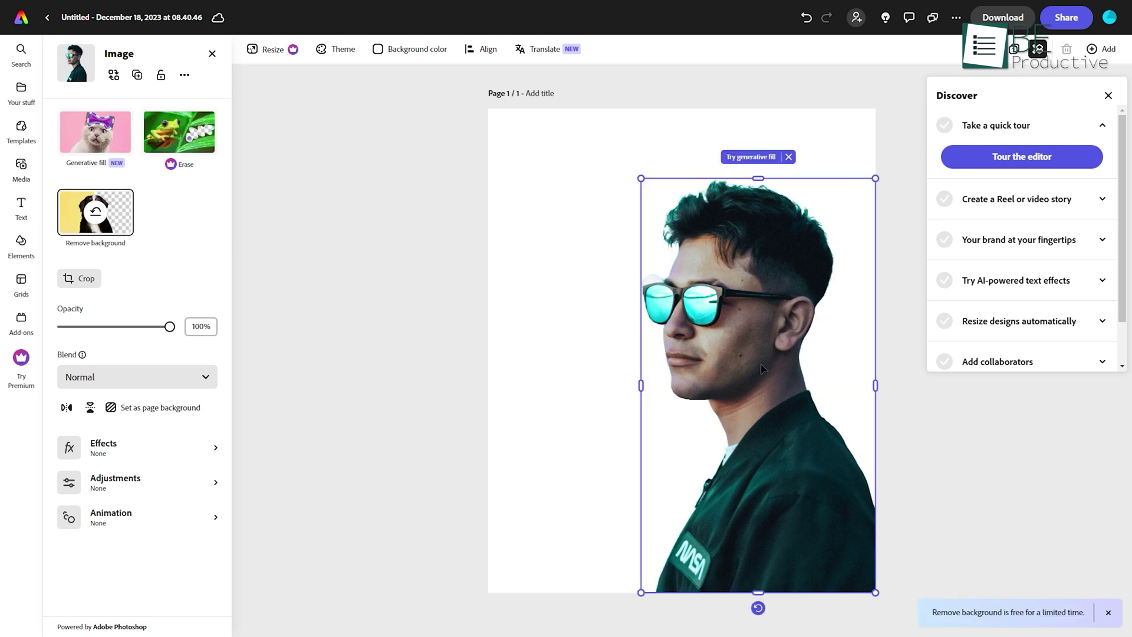
- Reposition the cutout on the page, deselect it, and open the download options
drag(761, 367, 696, 333)
click(884, 329)
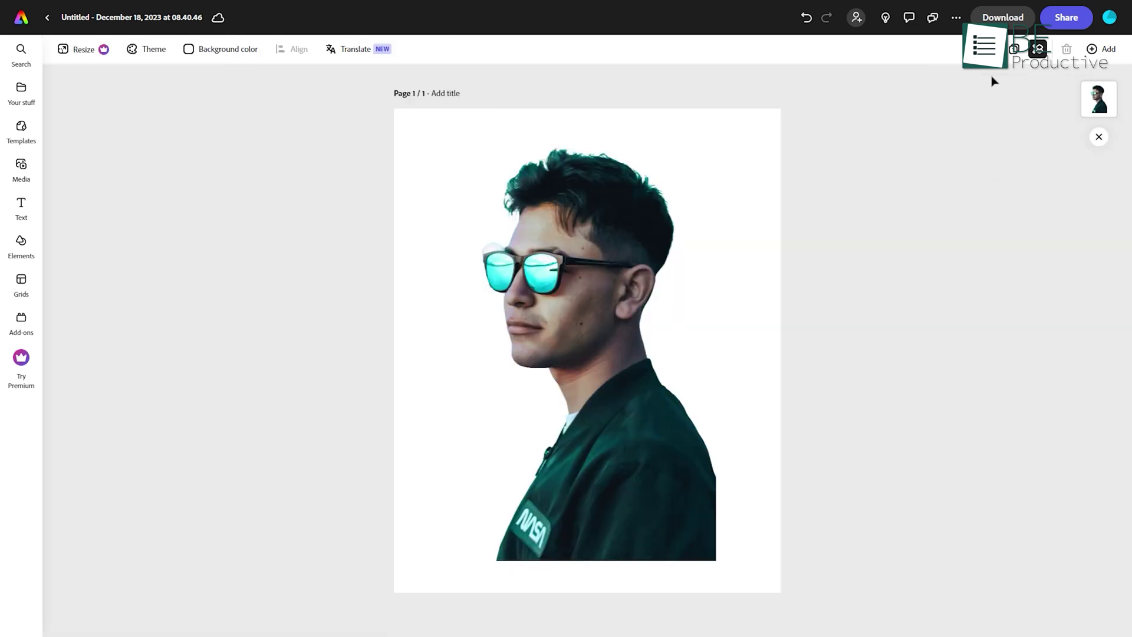
click(999, 18)
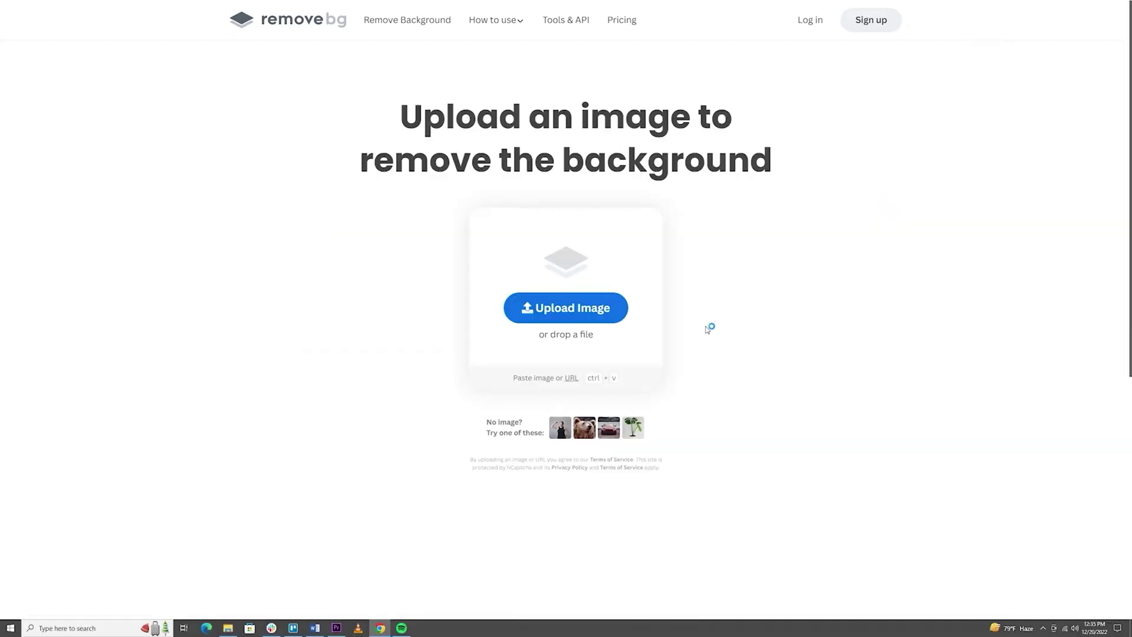
- Upload the first portrait from Downloads to remove.bg and open the cutout editor
click(114, 78)
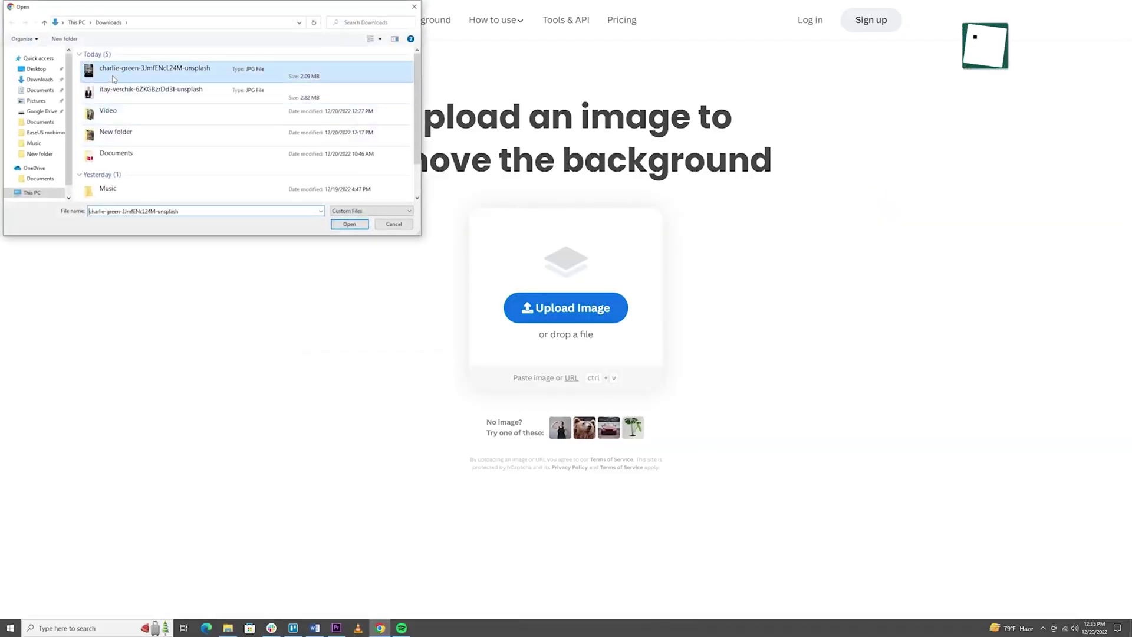
click(348, 225)
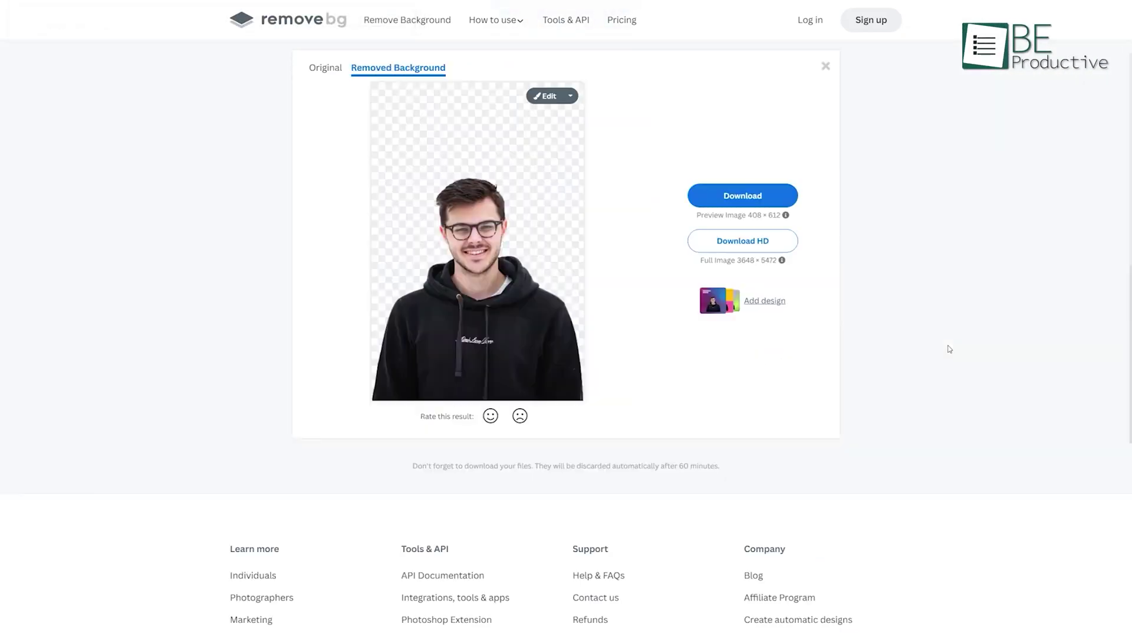
click(548, 97)
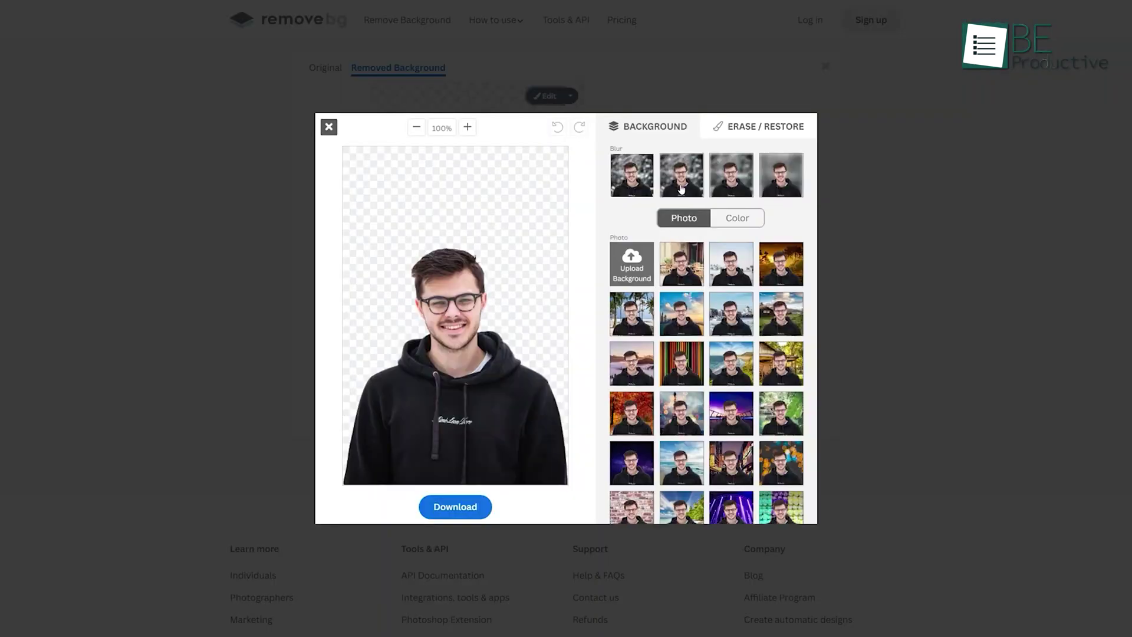
- Try cafe and blurry white photo backdrops, then magenta and light blue, then show Erase/Restore
click(681, 271)
click(730, 274)
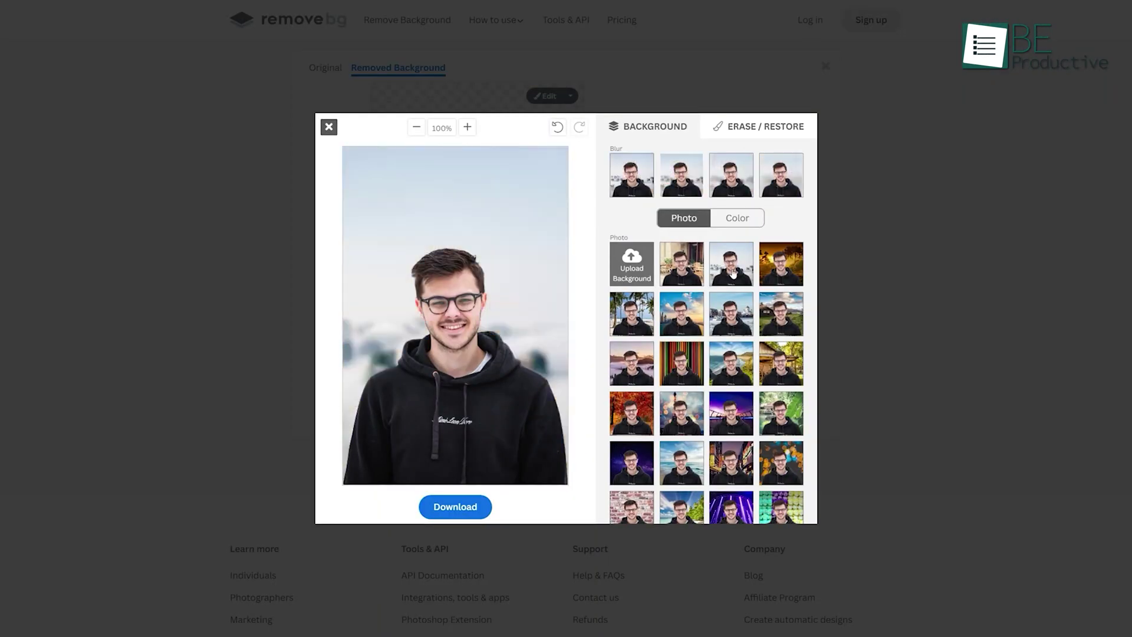
click(737, 218)
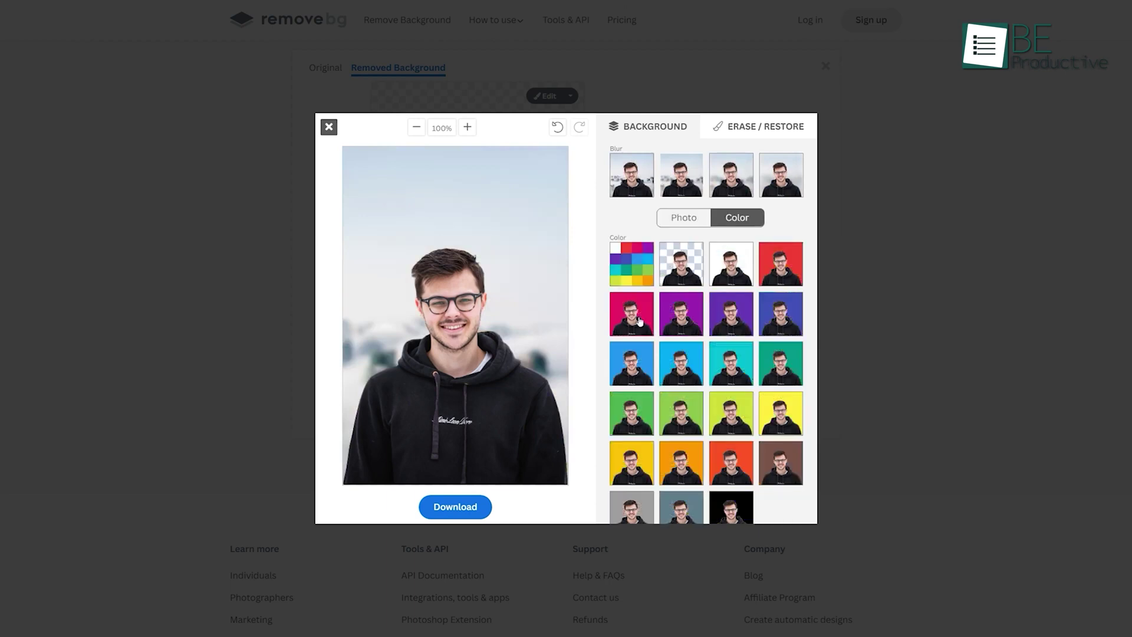
click(639, 321)
click(686, 357)
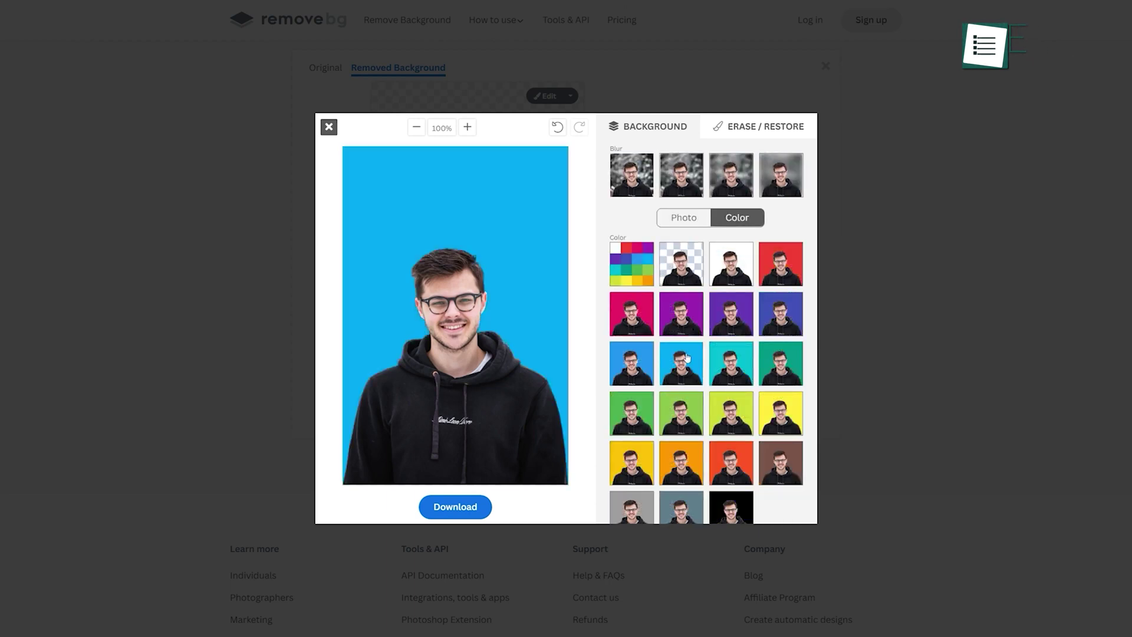
click(758, 126)
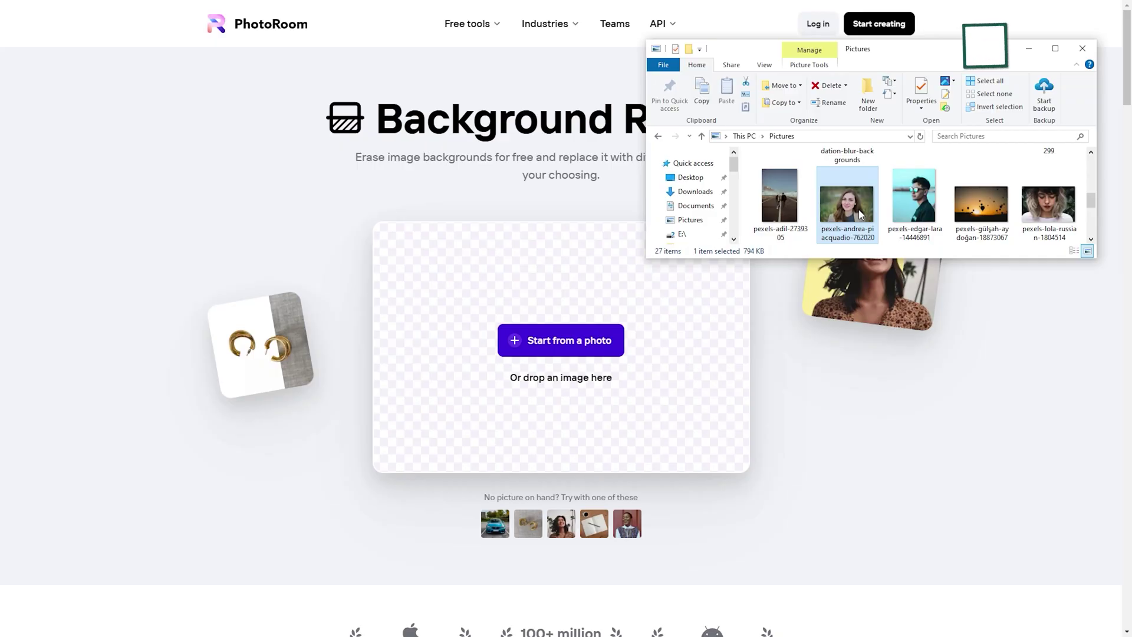
- Upload the woman's portrait, try purple and pink backdrops, apply the Blur template, open export settings
drag(848, 203, 596, 356)
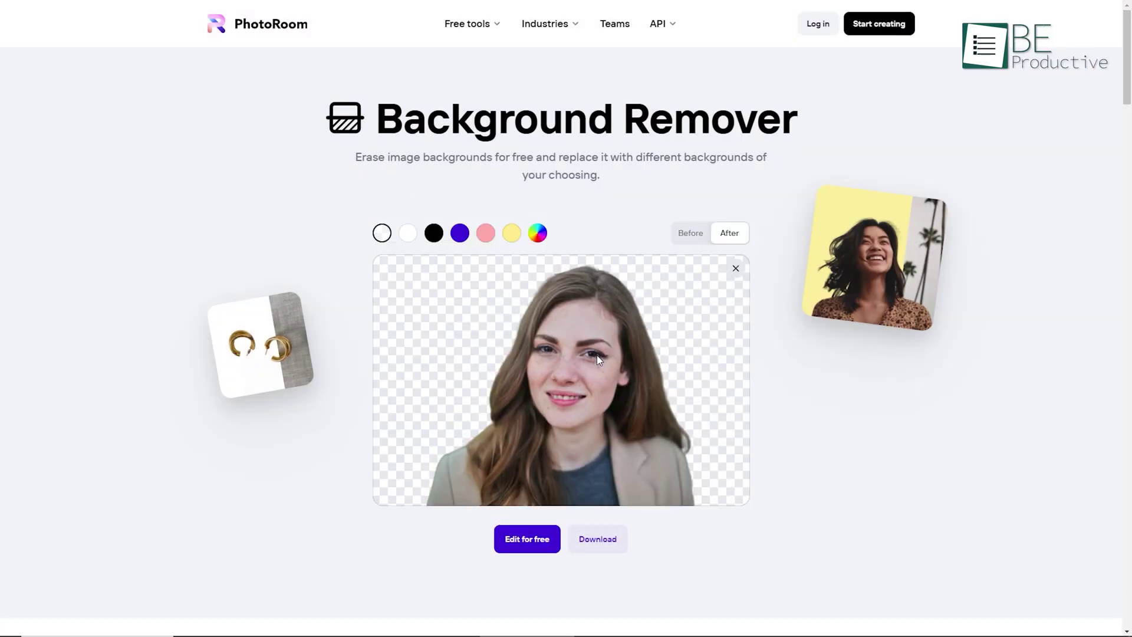
click(458, 233)
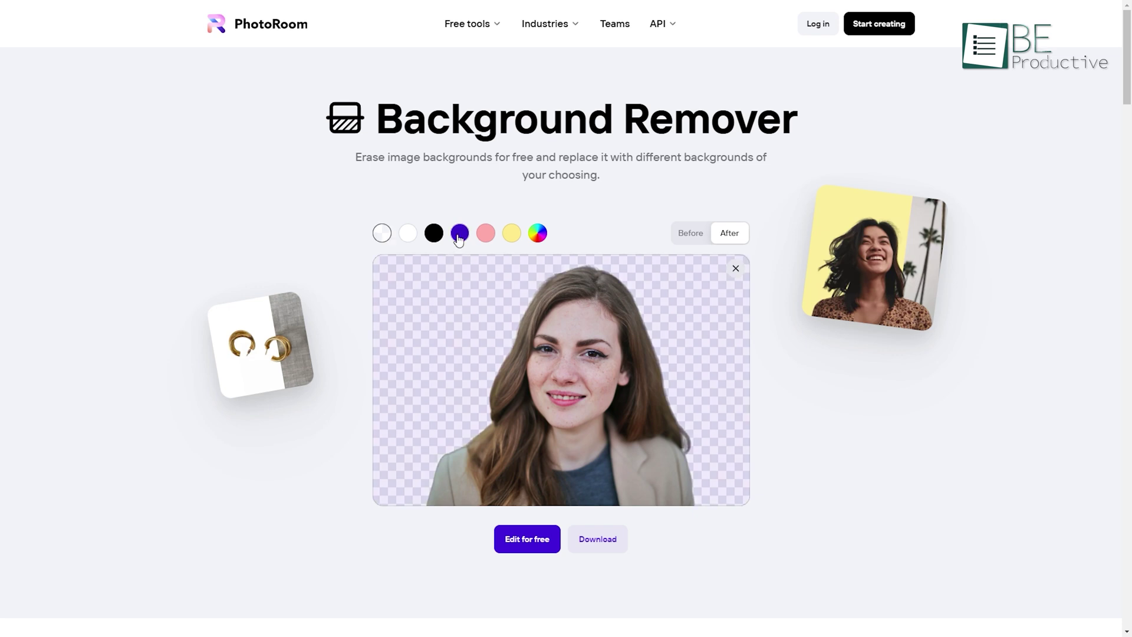
click(486, 235)
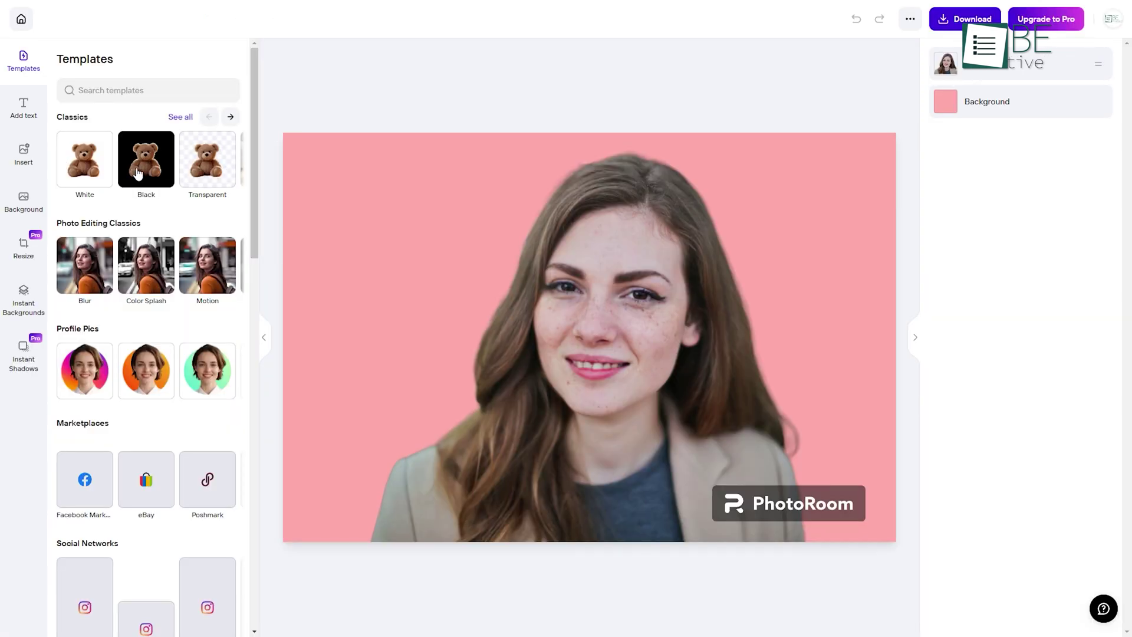
click(116, 279)
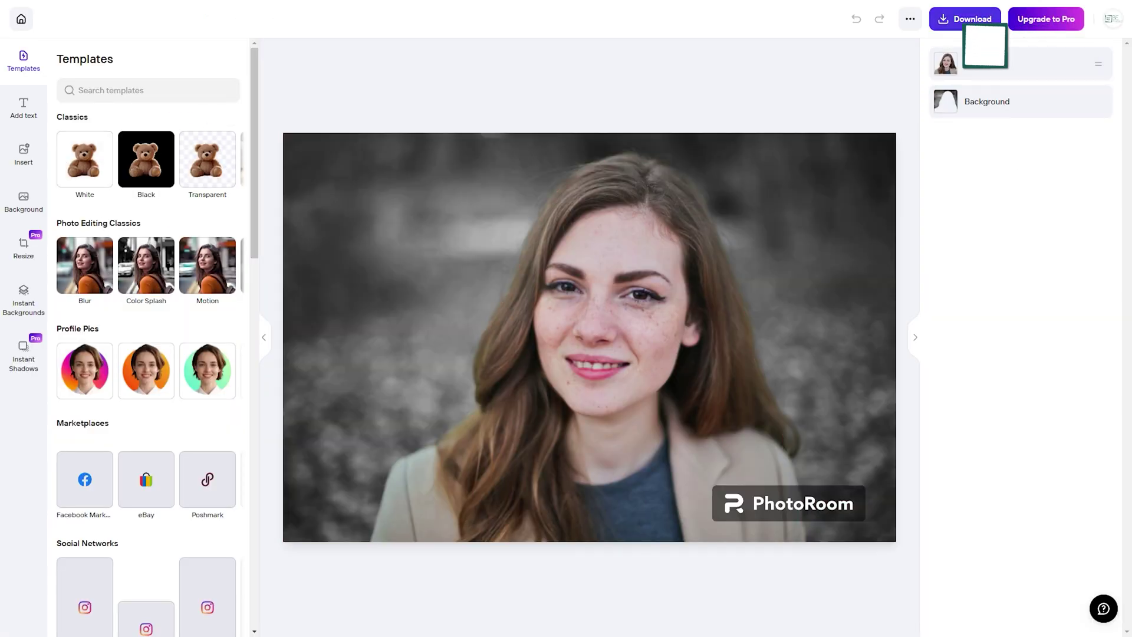
click(973, 21)
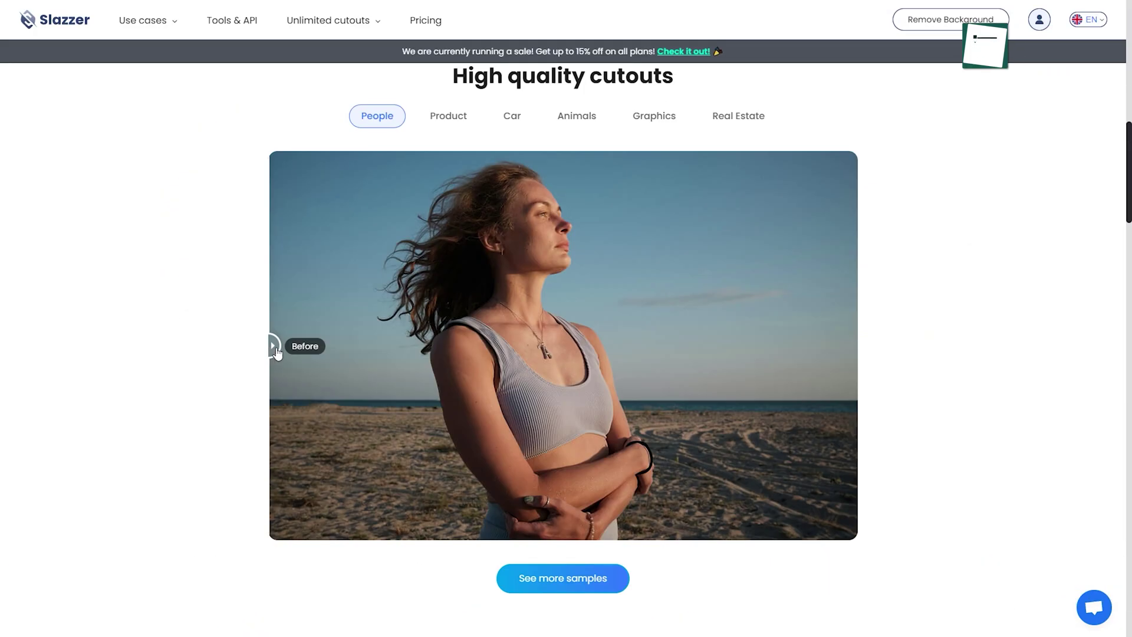
- Reveal Slazzer's sample cutout, create an account, and upload the hooded man's photo
mouse_move(277, 351)
mouse_down()
mouse_move(480, 354)
mouse_move(638, 397)
mouse_move(775, 407)
mouse_up()
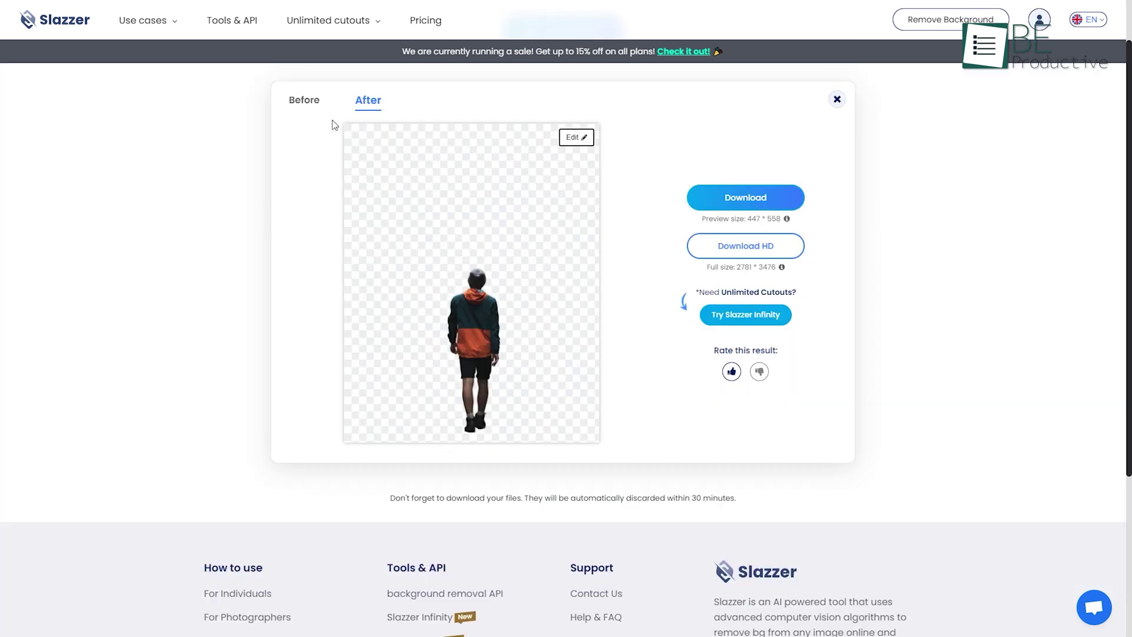
click(312, 110)
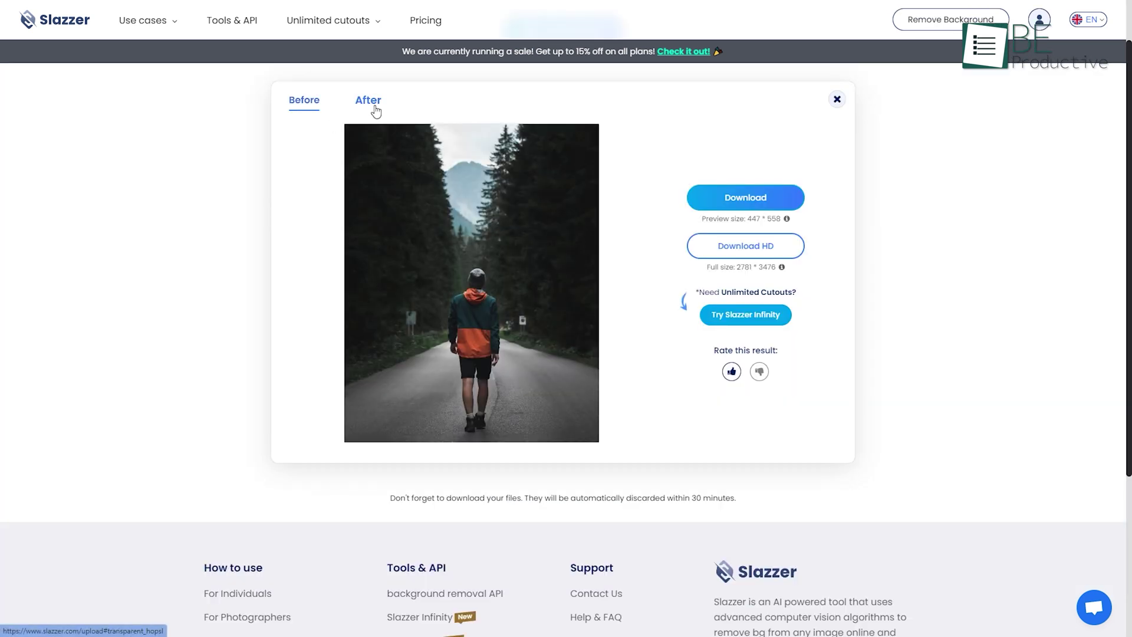
click(368, 104)
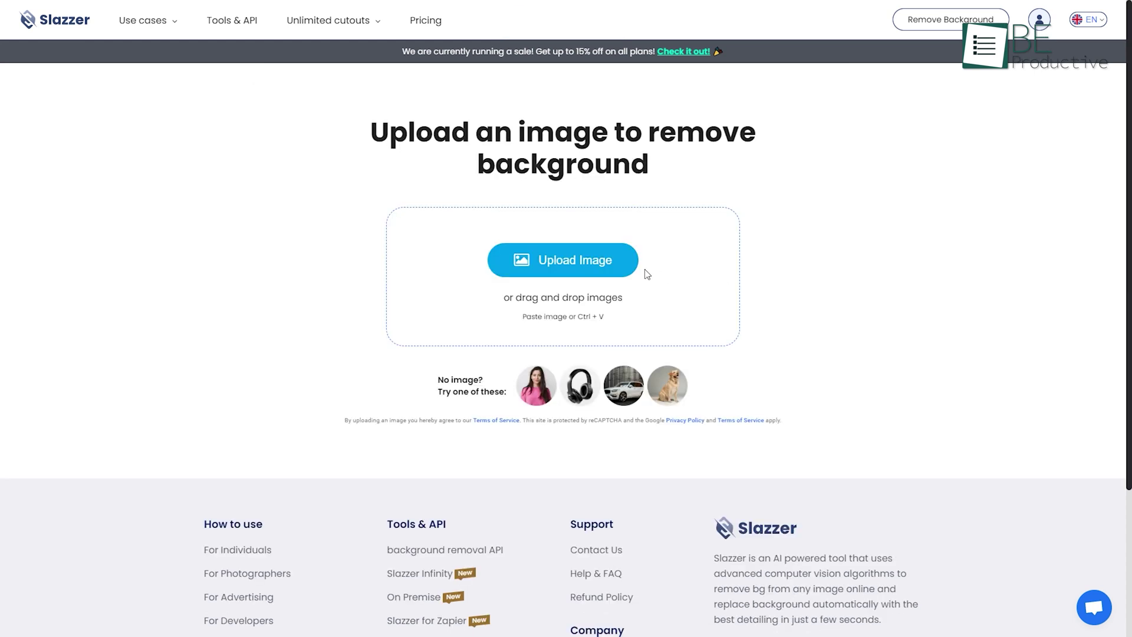
click(610, 262)
scroll(405, 233, down, 5)
click(142, 202)
double_click(145, 203)
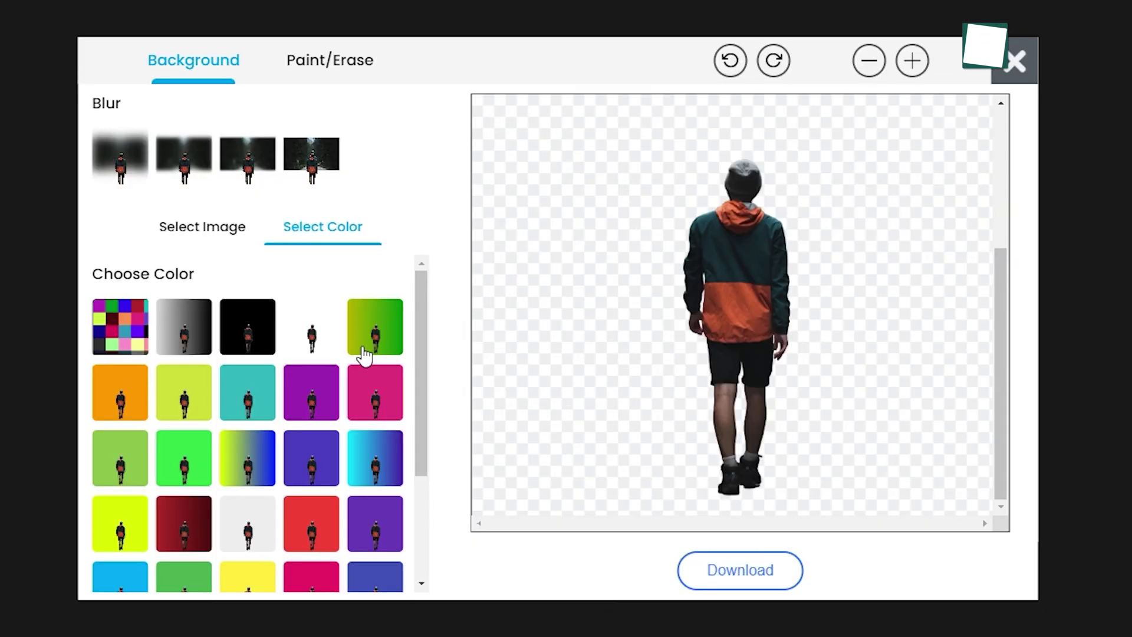
- Try grey and yellow-green gradients, then orange and light grey backdrops, and save the image
click(199, 339)
click(377, 339)
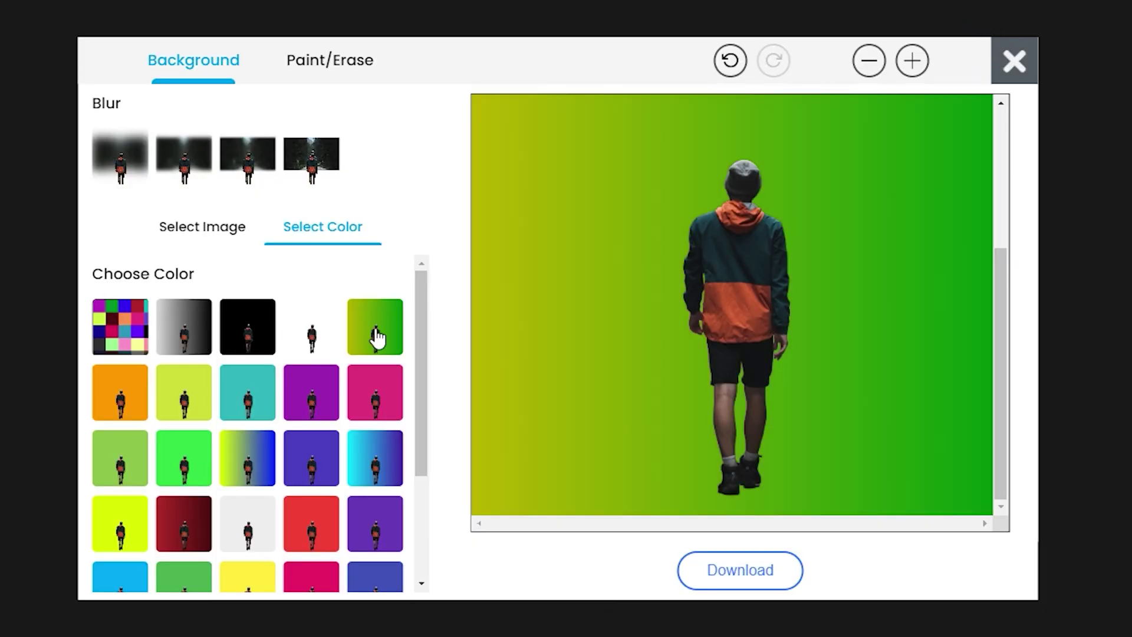
click(119, 400)
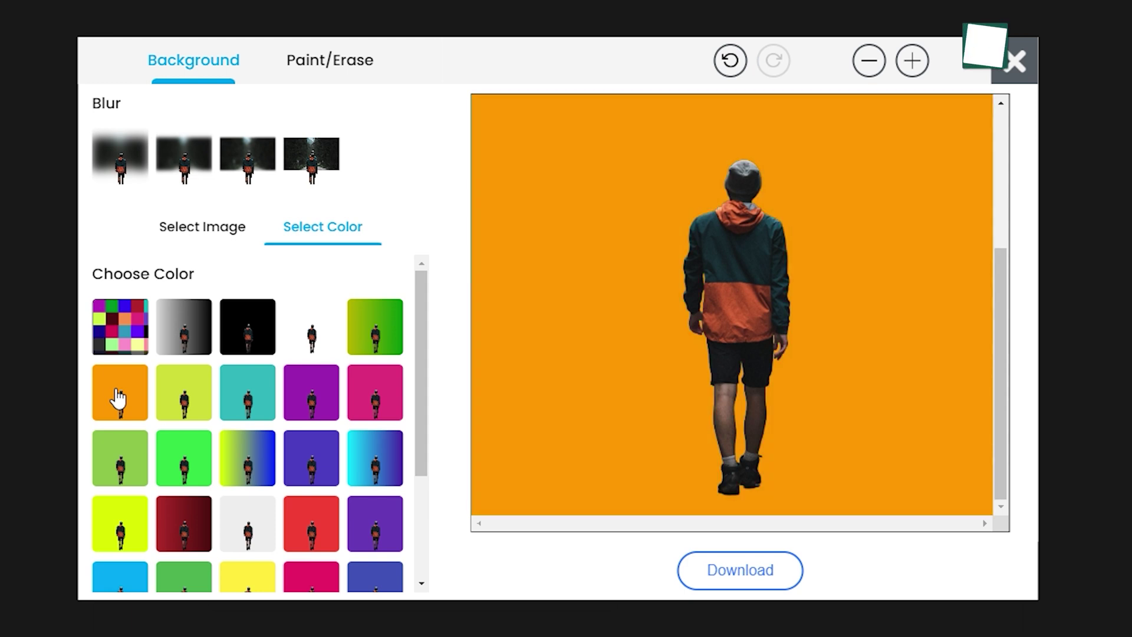
click(240, 553)
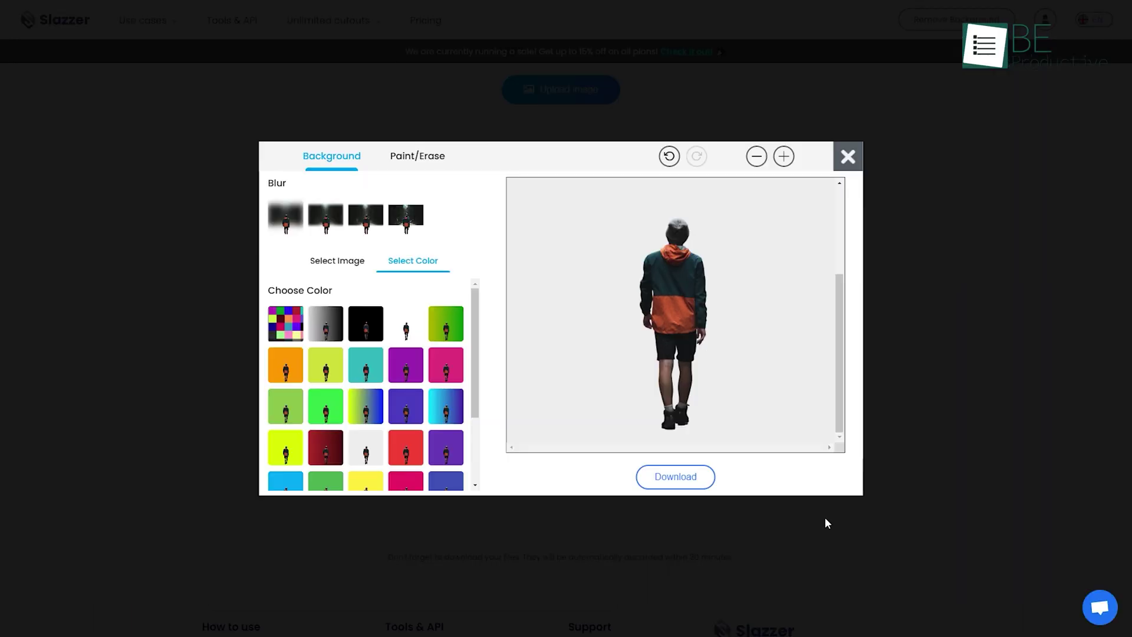
click(671, 481)
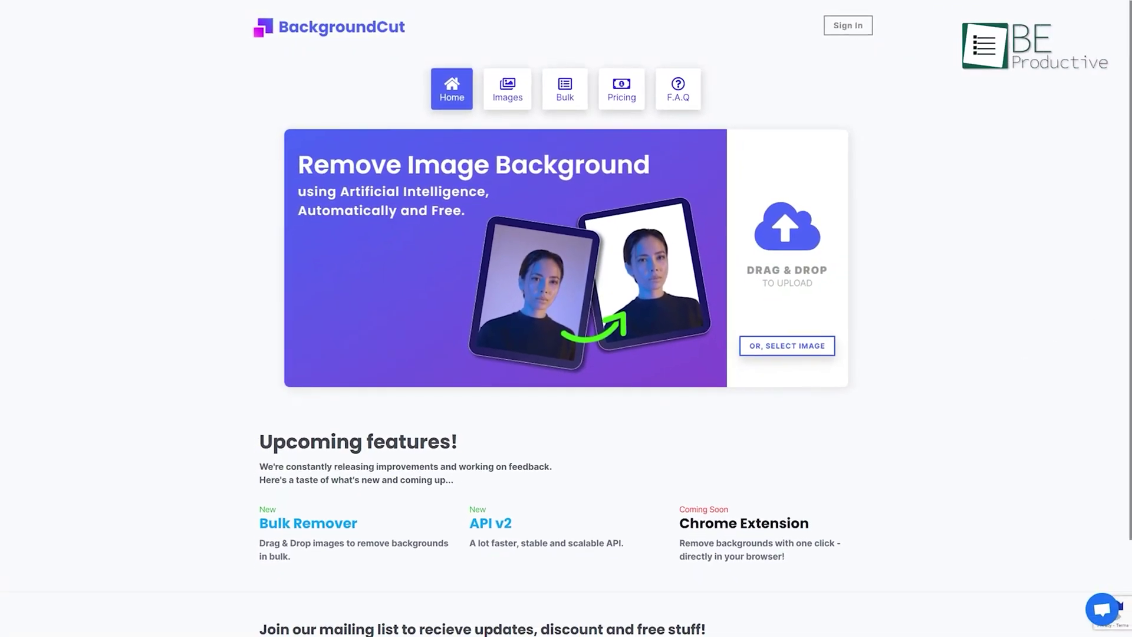
- Upload the grey-hoodie photo to BackgroundCut and preview a red background behind him
drag(1123, 265, 587, 285)
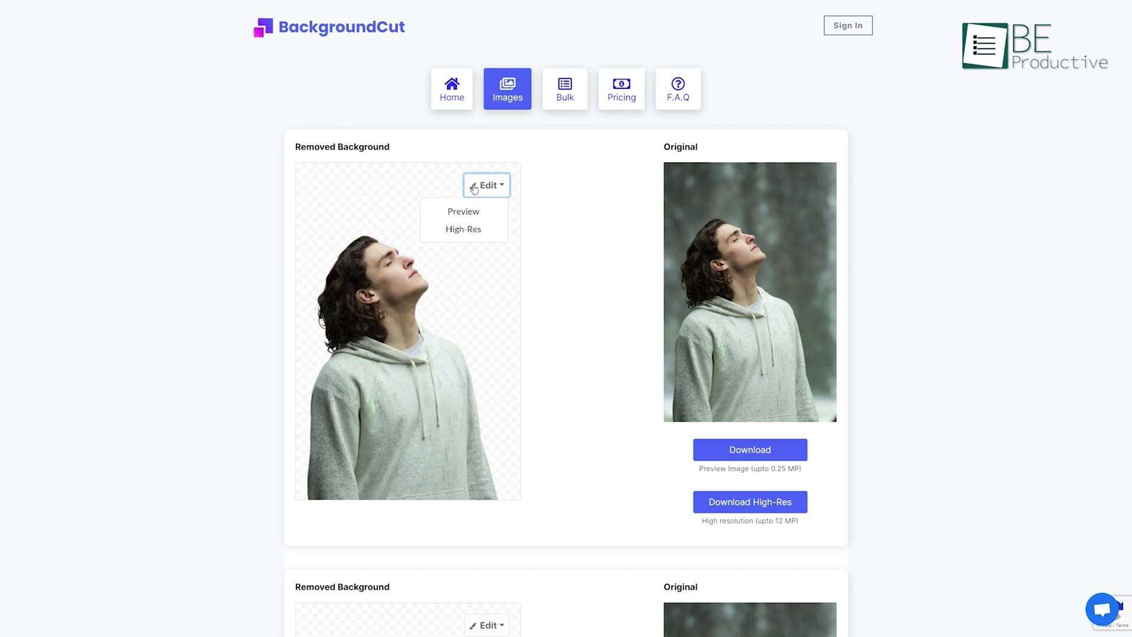
click(472, 209)
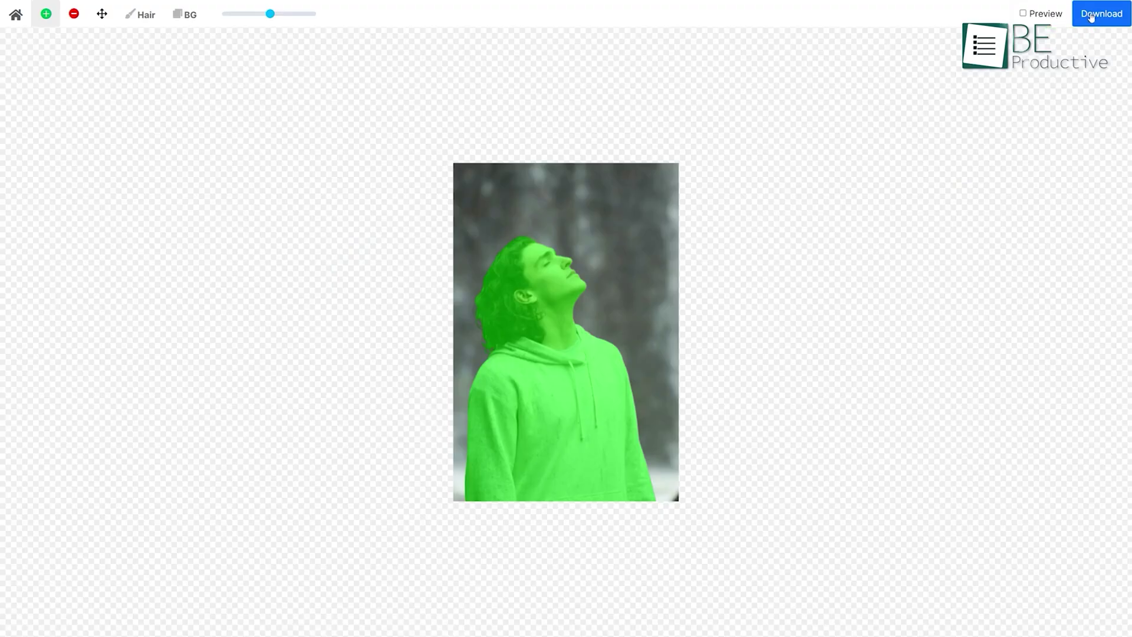
click(190, 15)
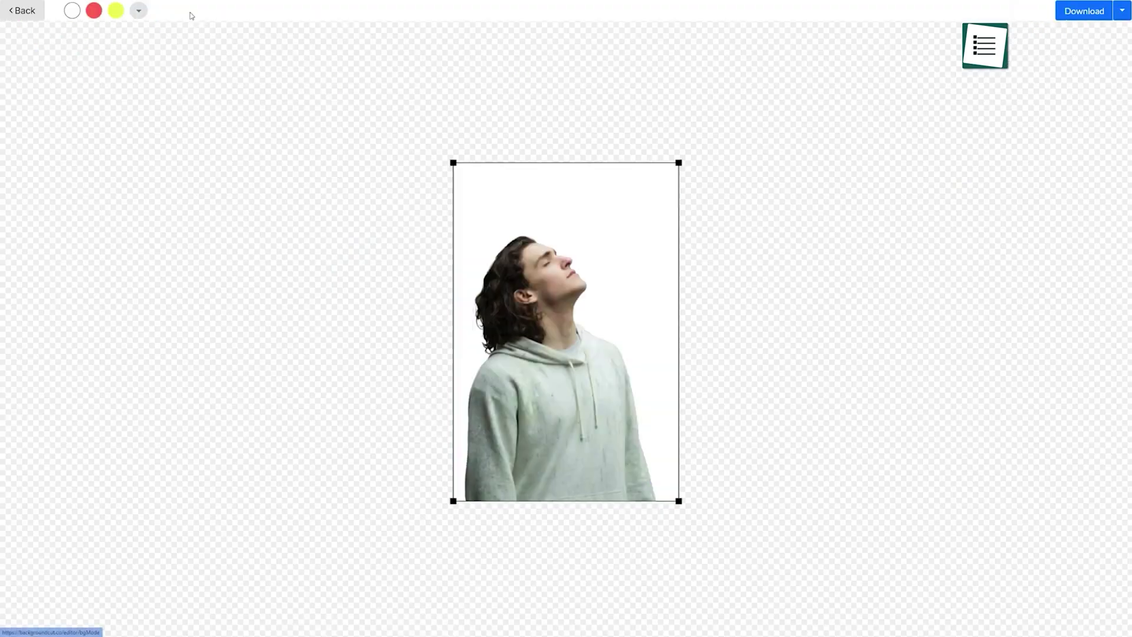
click(93, 15)
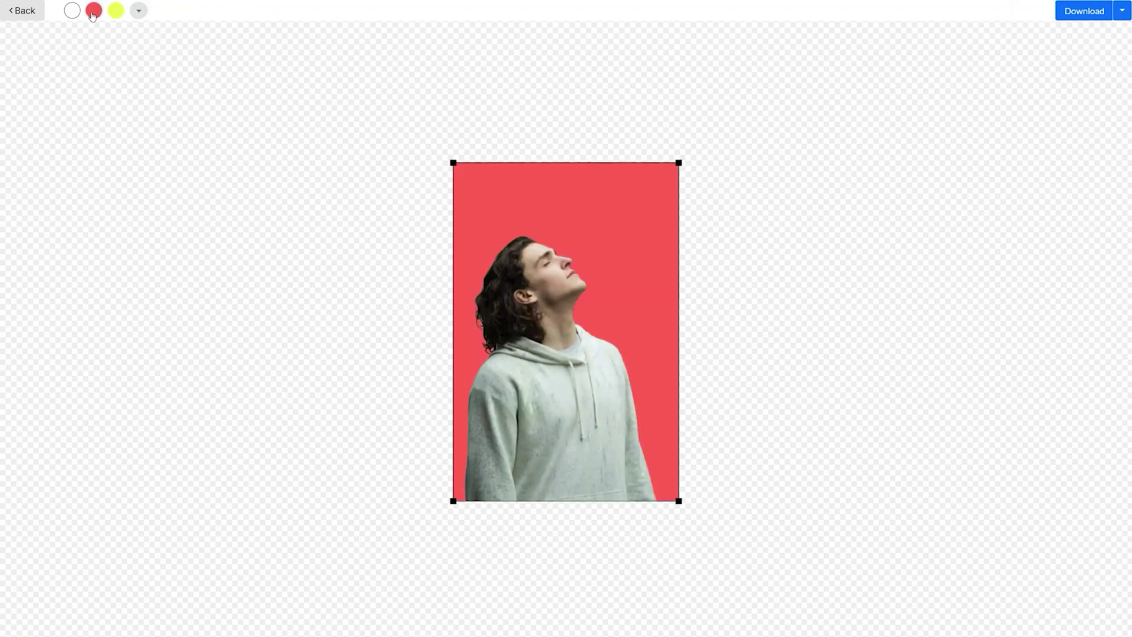
- Leave the editor, visit the bulk removal page, and view the $12 monthly pricing
key(Escape)
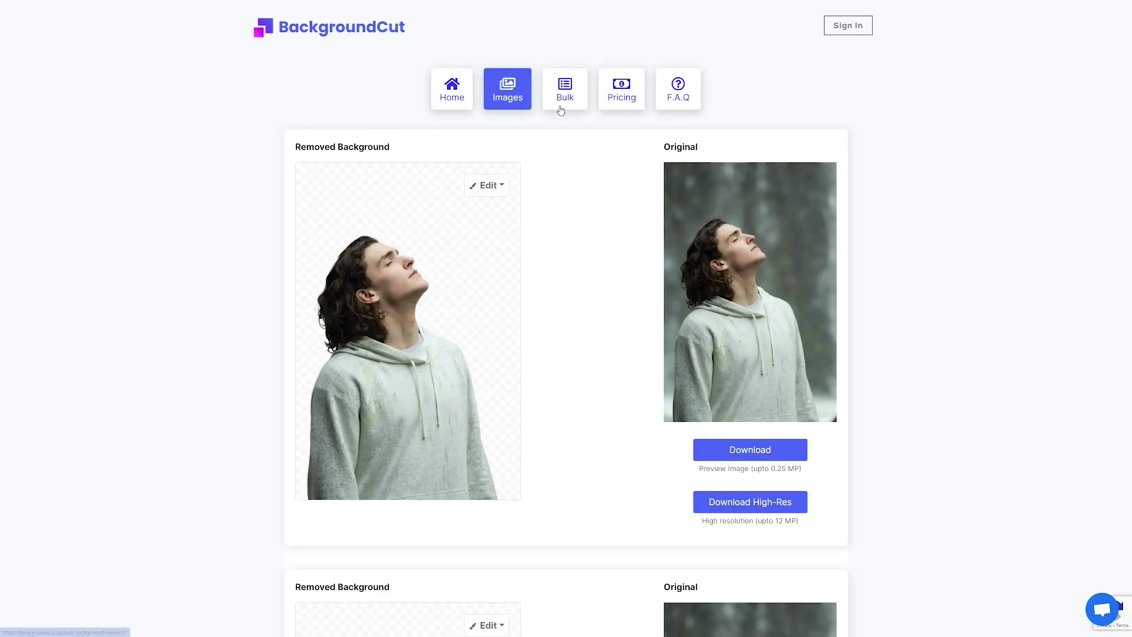
click(560, 106)
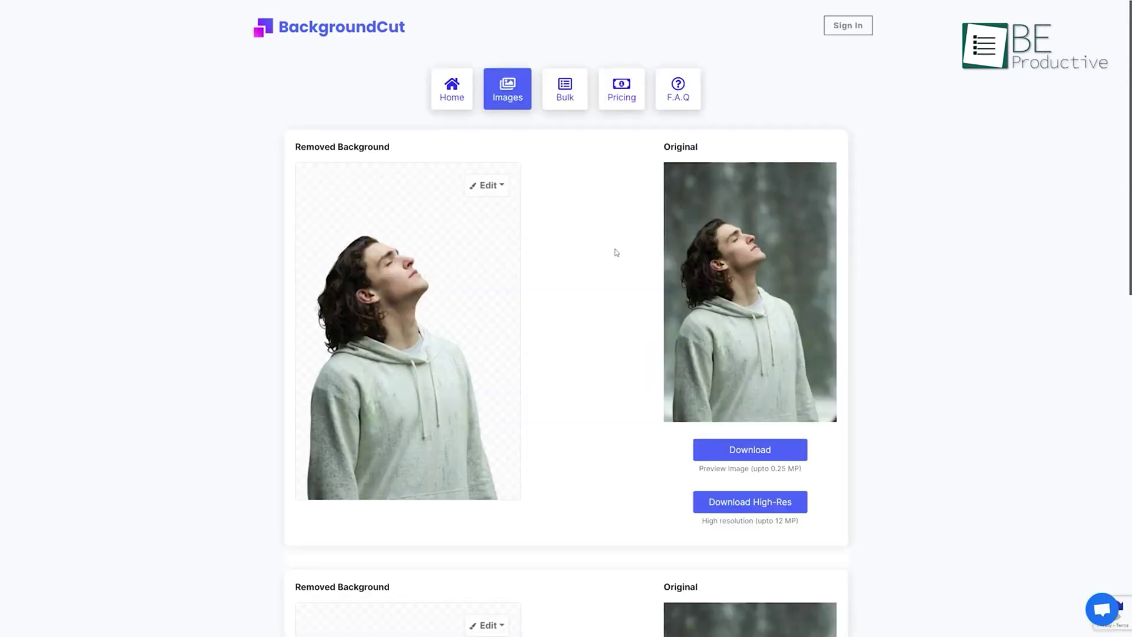
click(604, 108)
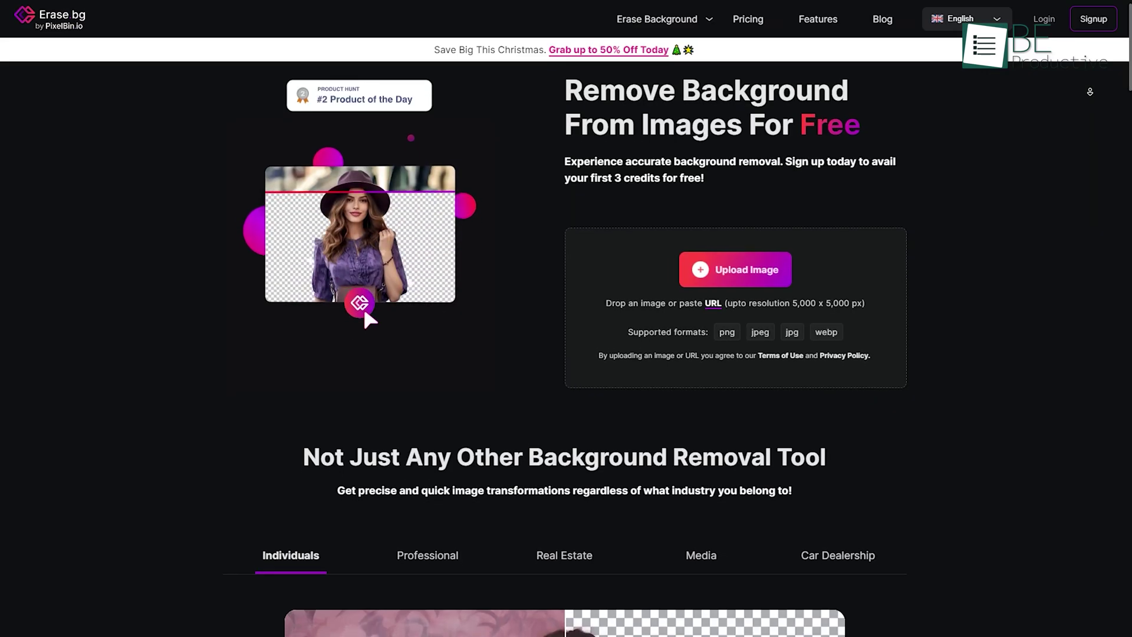
scroll(565, 354, down, 1)
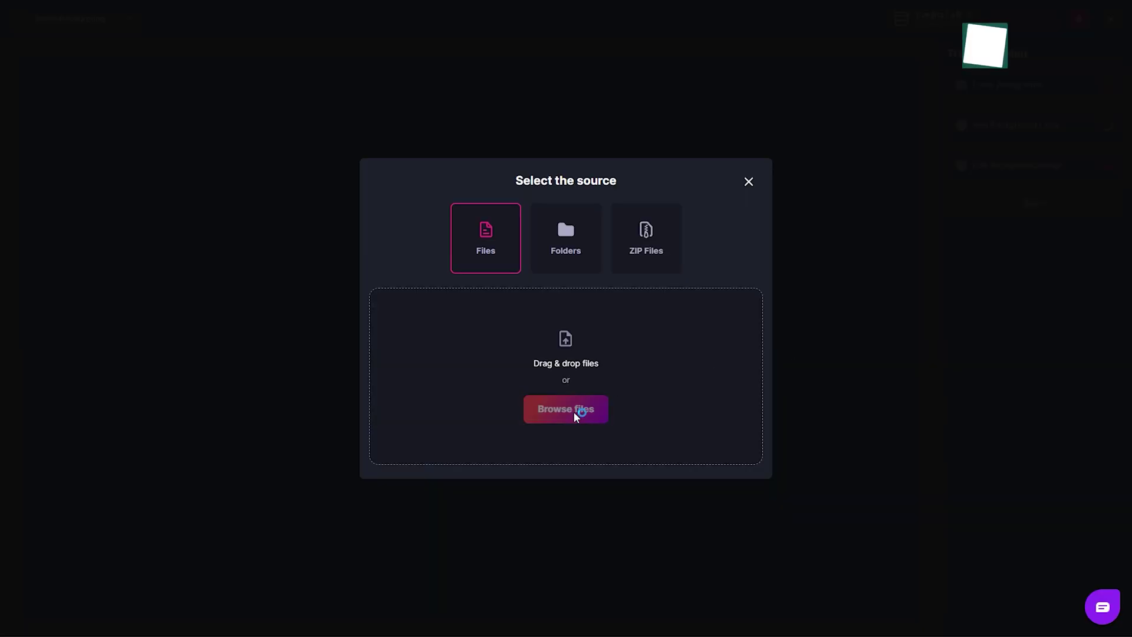
- Add a photo to Erase.bg's batch and choose Add Background Image as its custom background
click(573, 410)
double_click(197, 209)
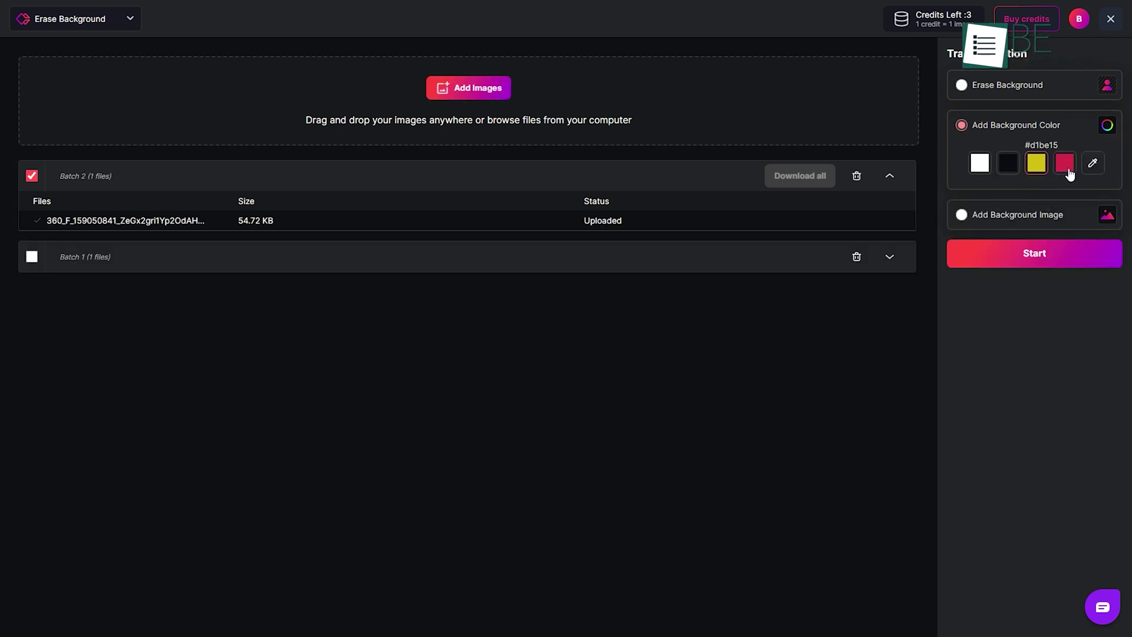
click(1094, 166)
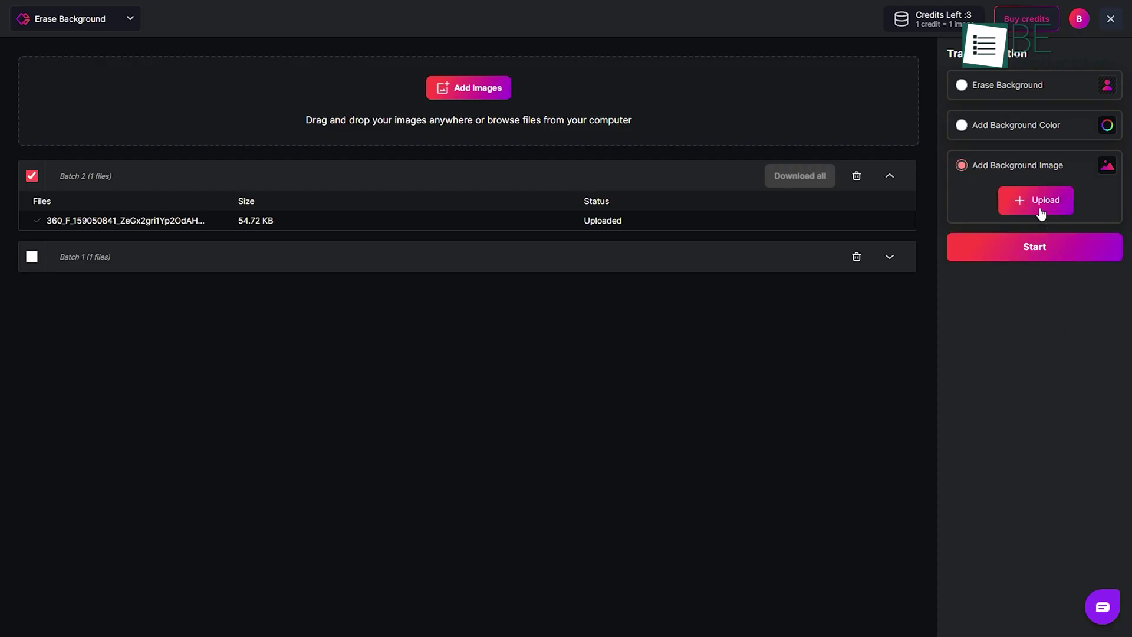
click(1039, 204)
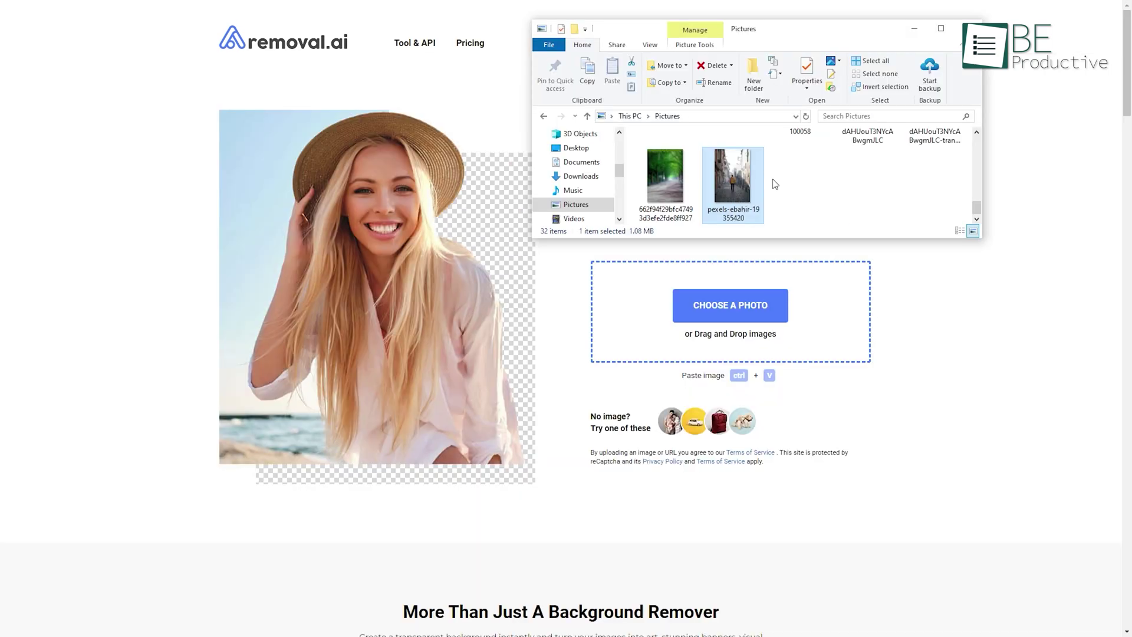
- Upload the alley walker's photo, restore the street left of him, then erase it again
drag(749, 185, 730, 323)
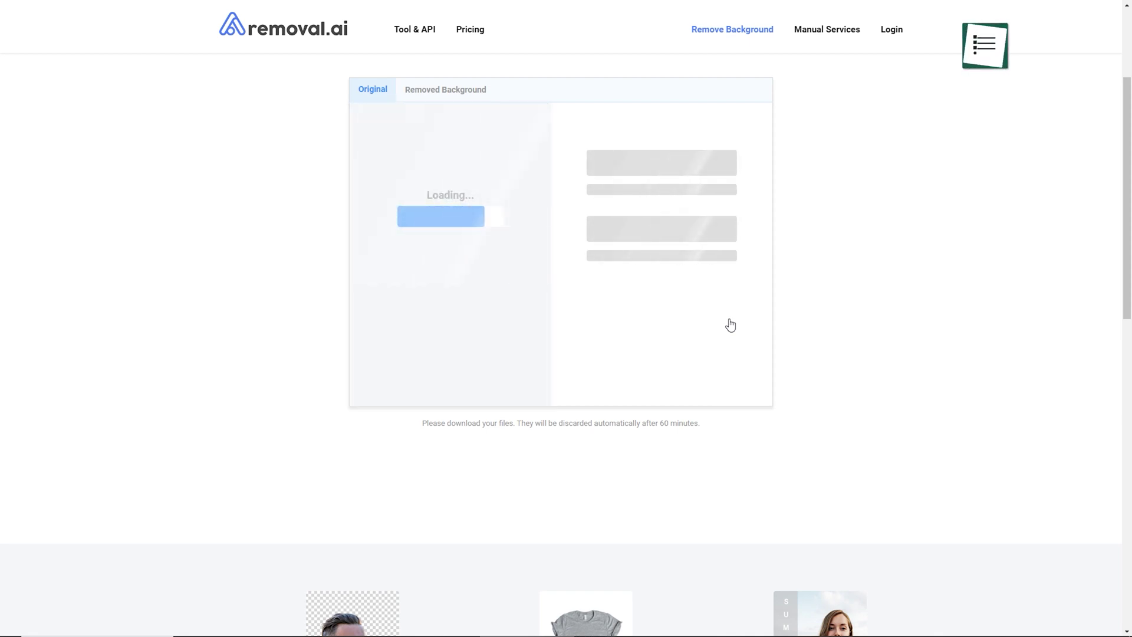
click(500, 118)
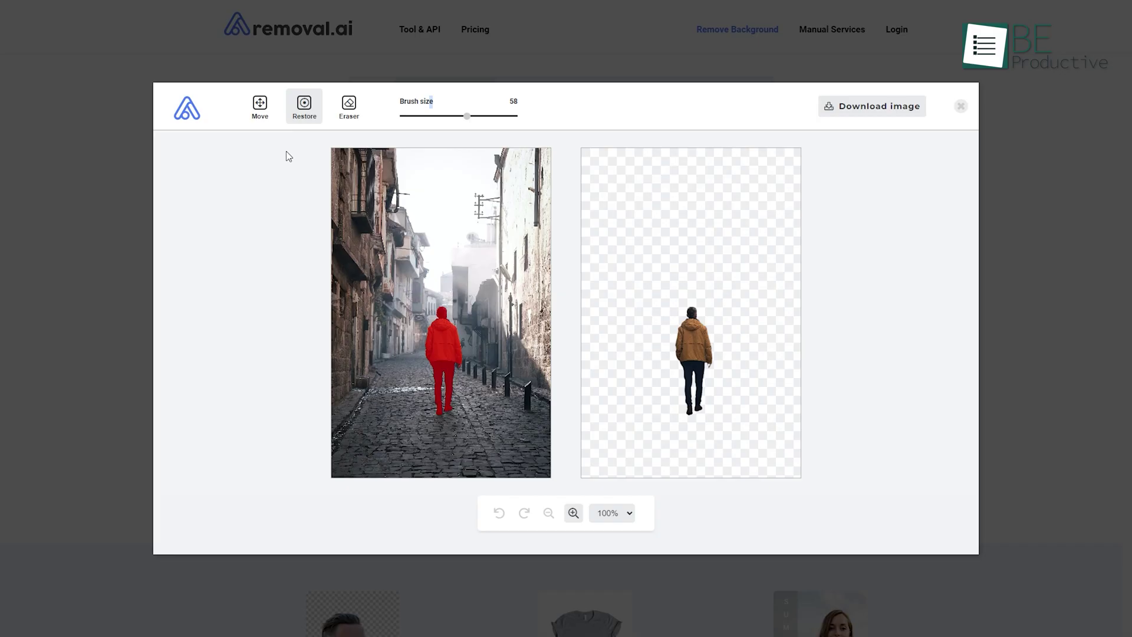
mouse_move(371, 292)
mouse_down()
mouse_move(398, 372)
mouse_move(425, 289)
mouse_move(467, 284)
mouse_up()
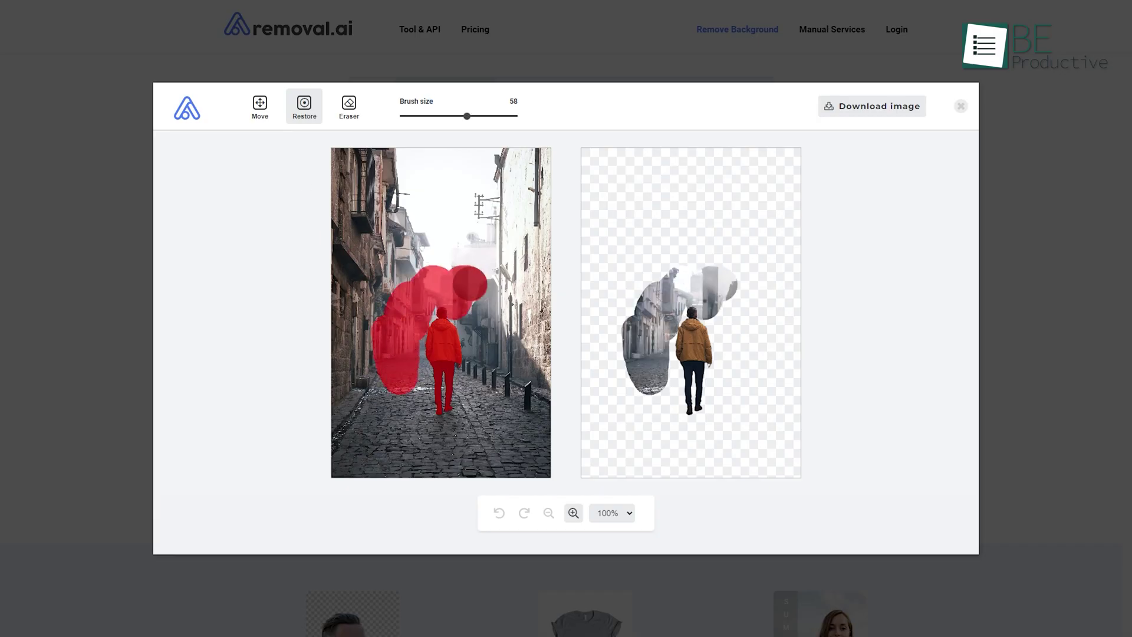
click(347, 117)
drag(443, 248, 408, 334)
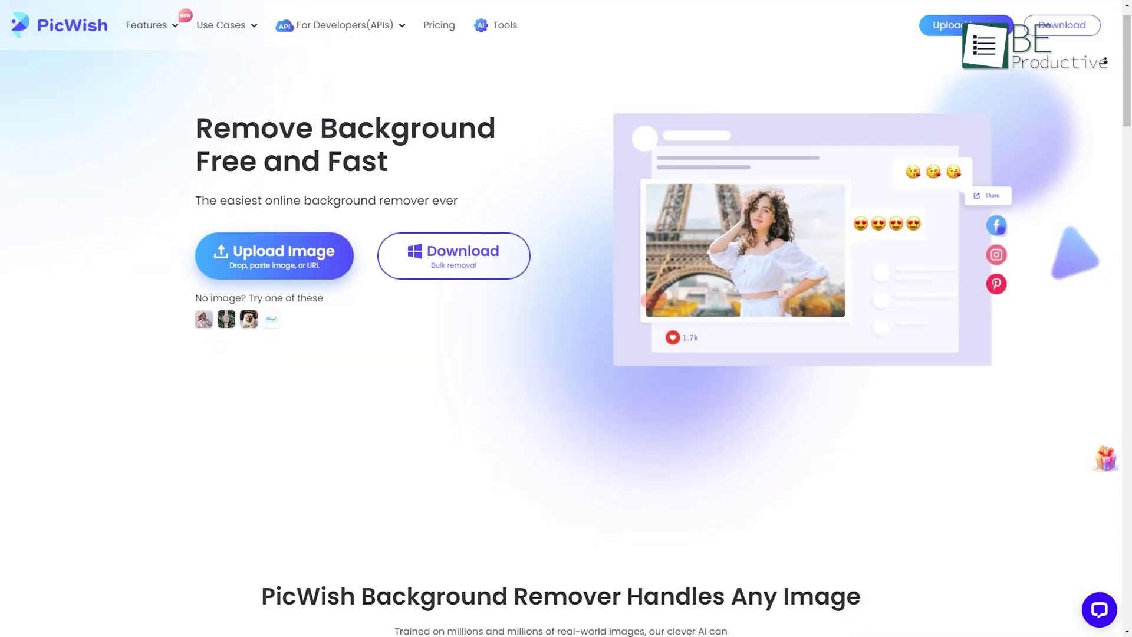
scroll(566, 354, down, 2)
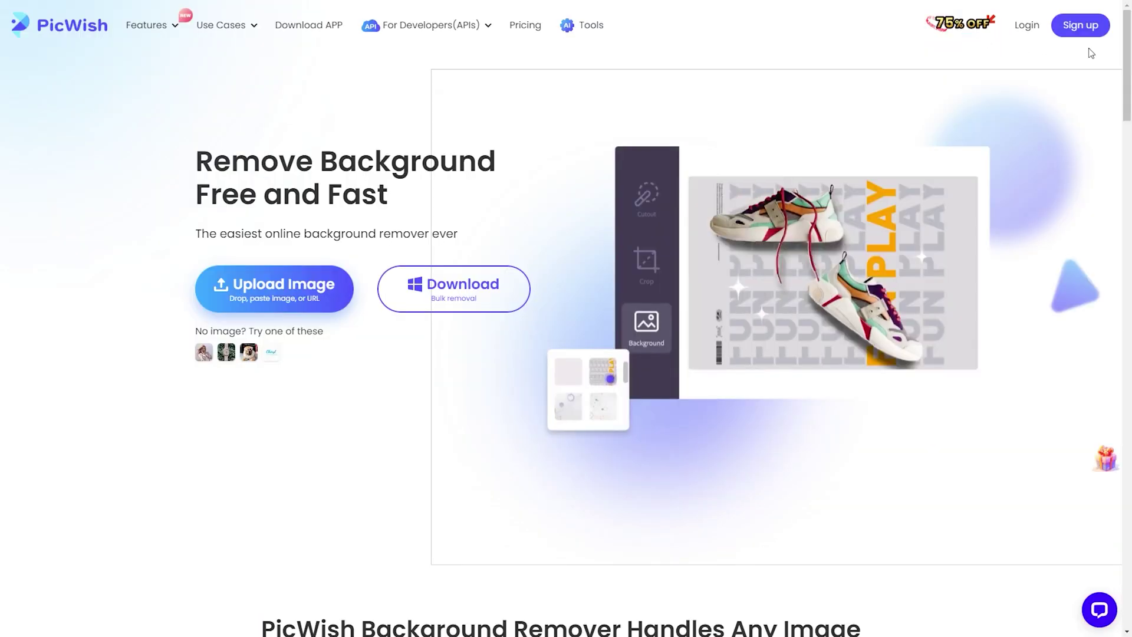
- Start a PicWish account and load the man's portrait into the editor
click(1081, 25)
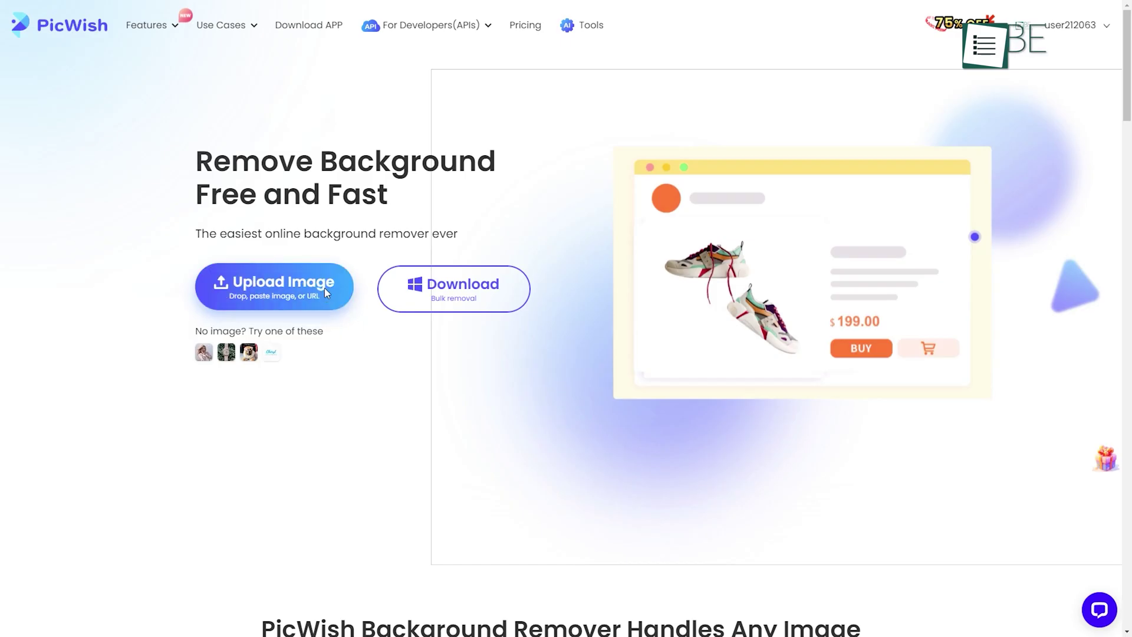
click(324, 287)
double_click(263, 188)
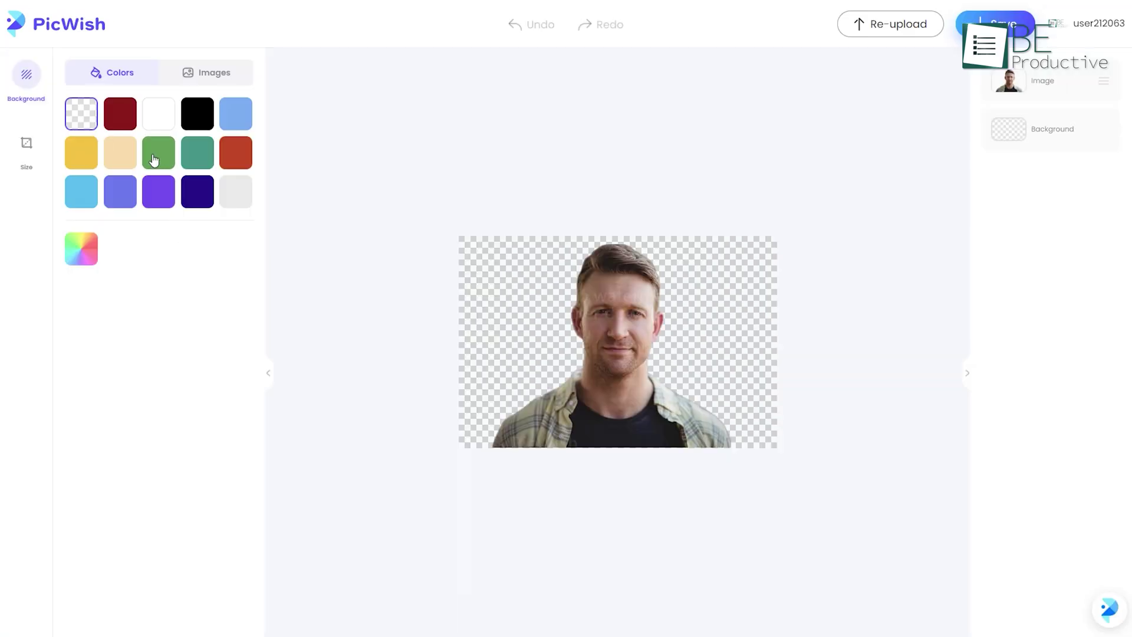
- Cycle the portrait's background through dark red, white, black and green
click(131, 123)
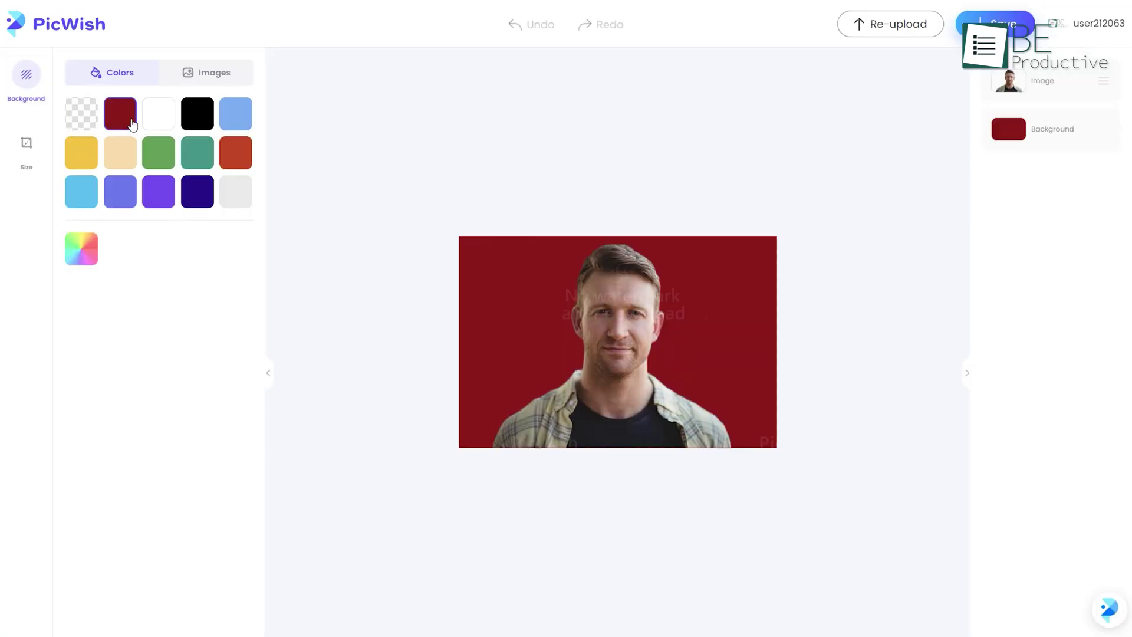
click(155, 125)
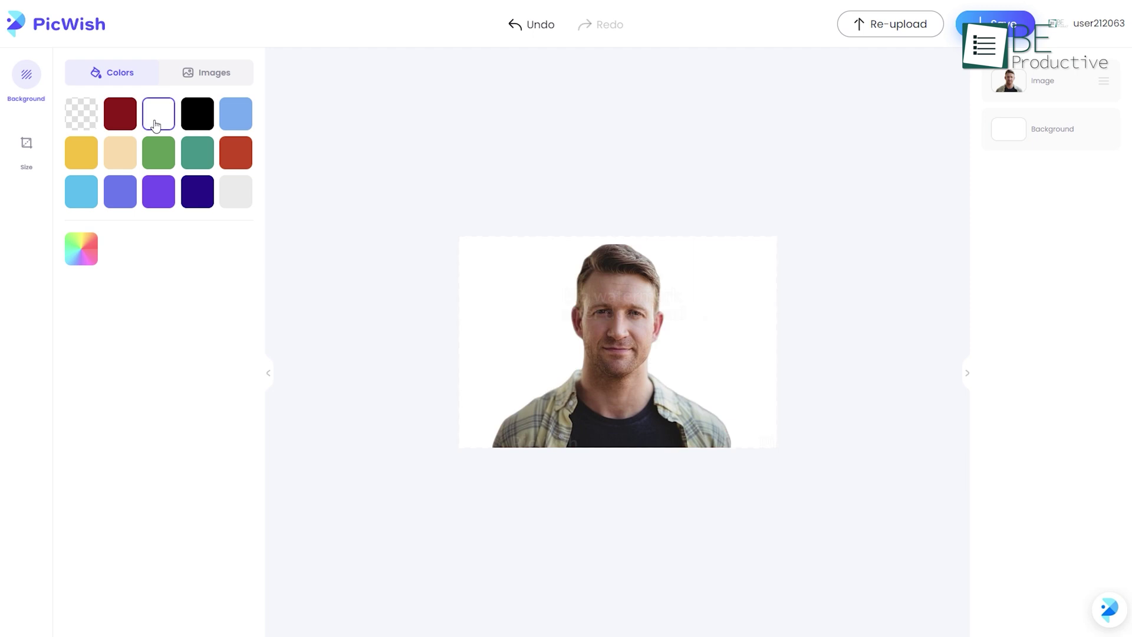
click(200, 128)
click(165, 161)
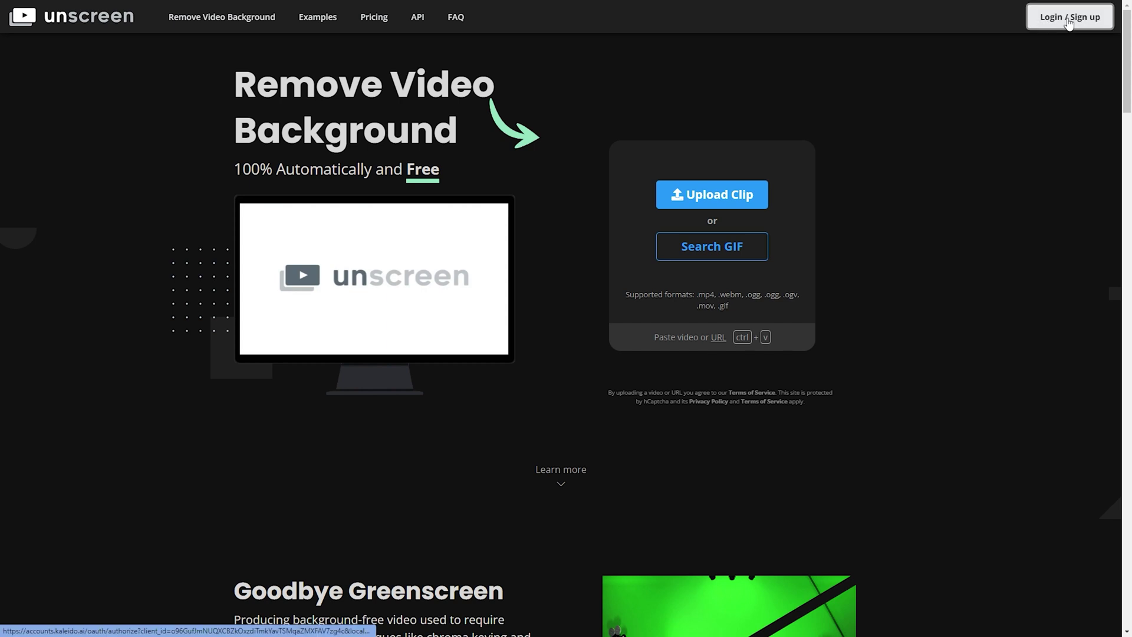
- Log in and upload the Frontpagevideo4_FINAL video to Unscreen
click(1069, 18)
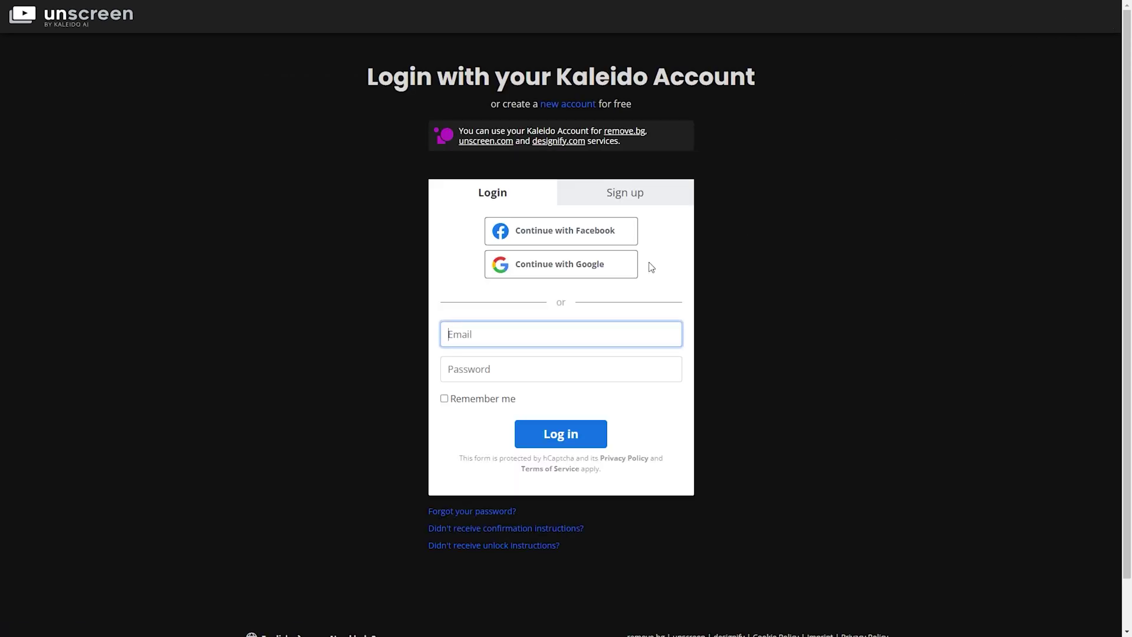
click(233, 114)
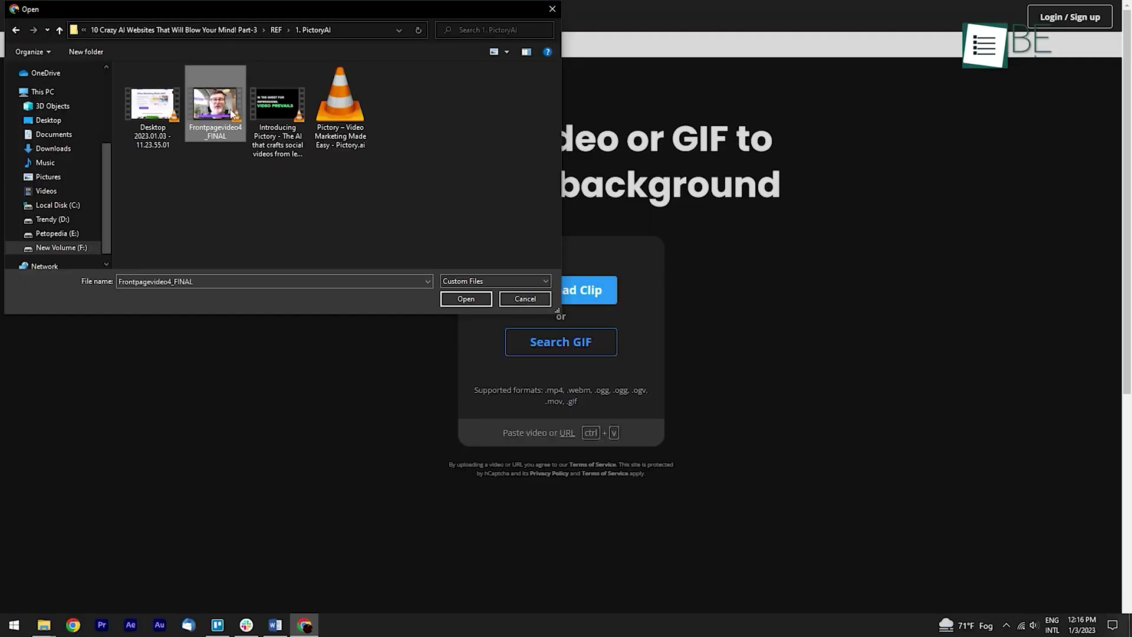
click(465, 299)
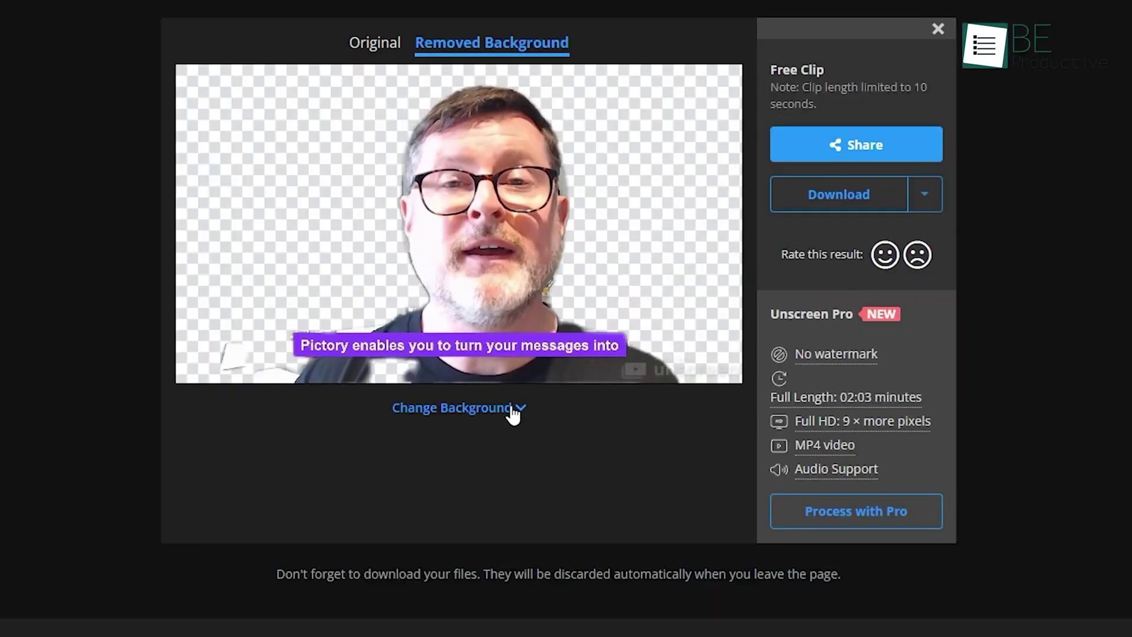
- Try Xanimation and Citystreet video, a red colour, then Paris and Milky Way image backgrounds
click(533, 377)
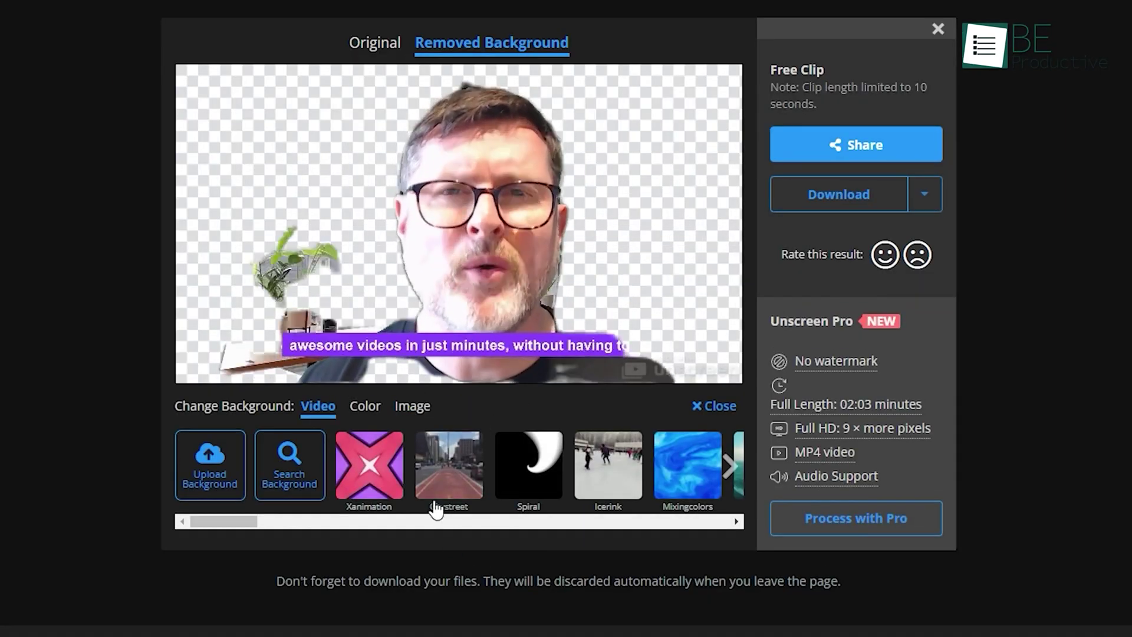
click(369, 465)
click(448, 465)
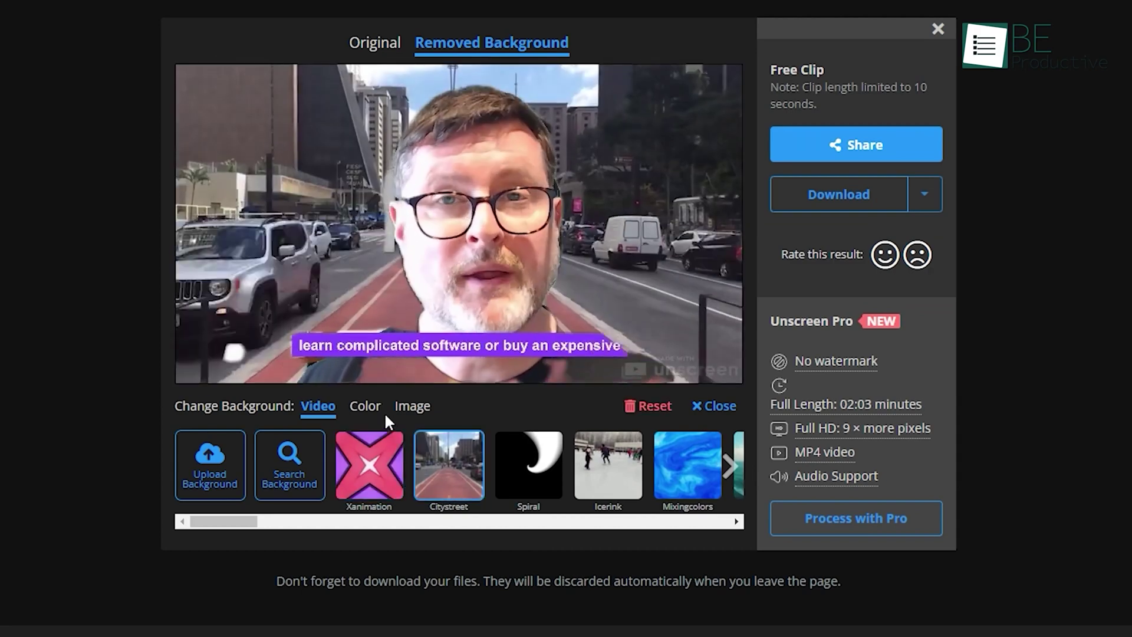
click(368, 406)
click(369, 465)
click(412, 406)
click(465, 469)
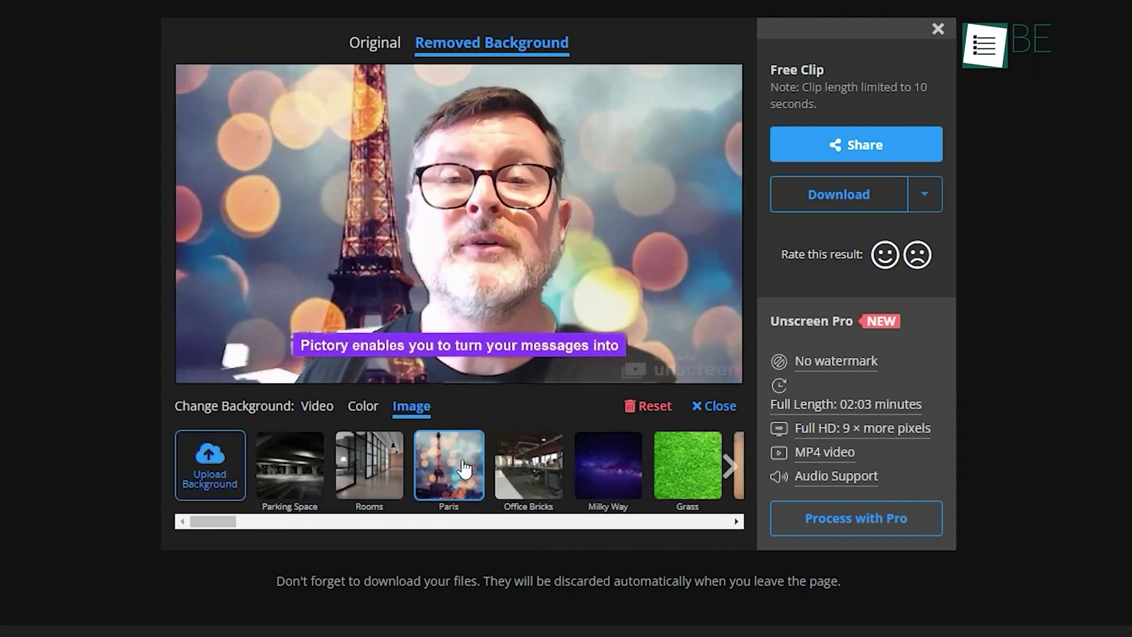
click(608, 464)
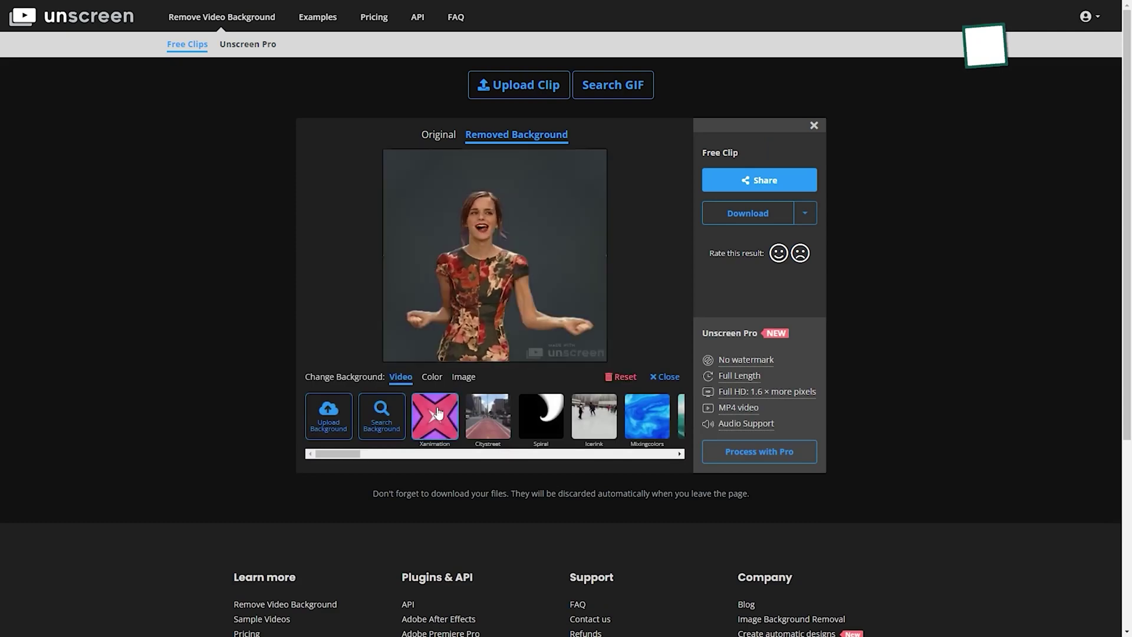
- Reapply the Xanimation and Citystreet videos, set Amaranth pink, and view Unscreen Pro pricing
click(438, 413)
click(487, 416)
click(431, 376)
click(483, 426)
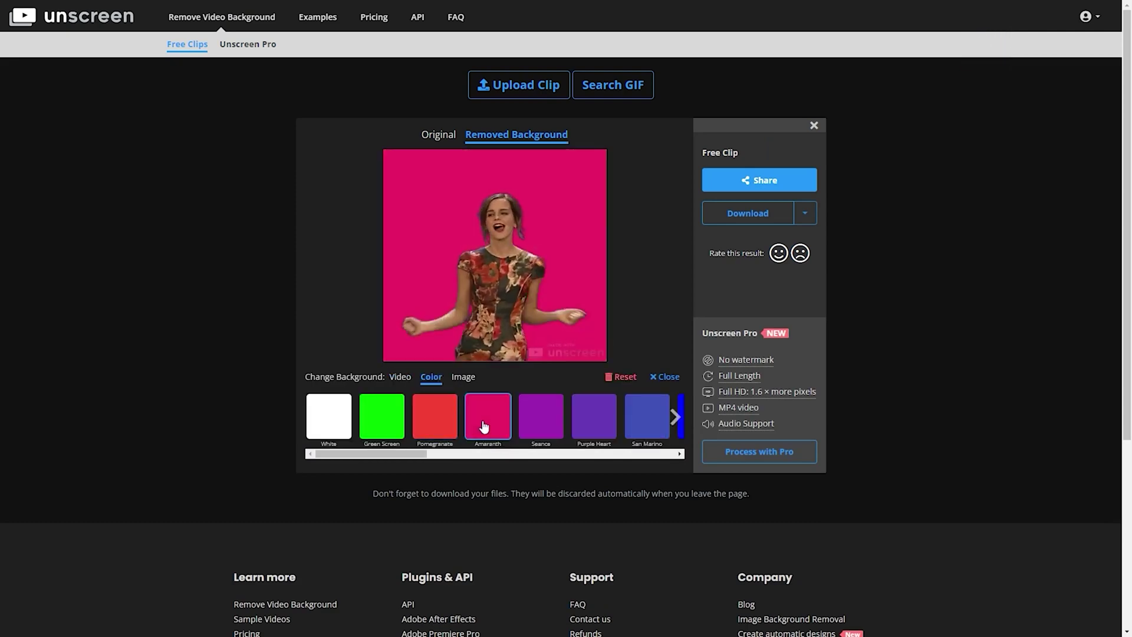
click(463, 376)
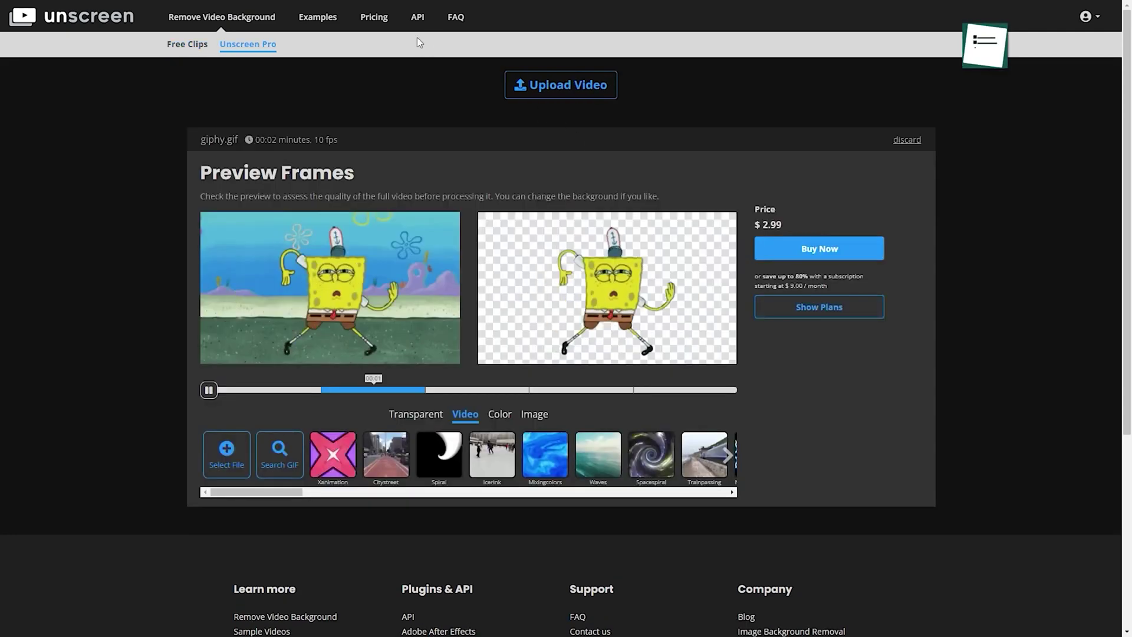
click(375, 20)
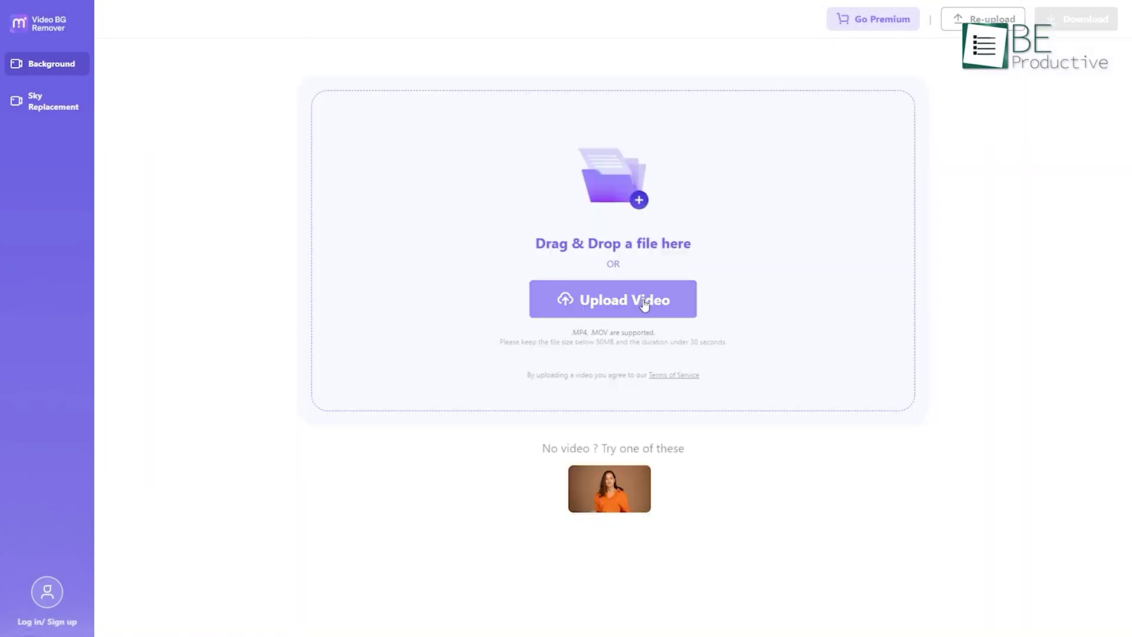
- Upload the walking girl video from the Videos folder and give it a green background
click(645, 306)
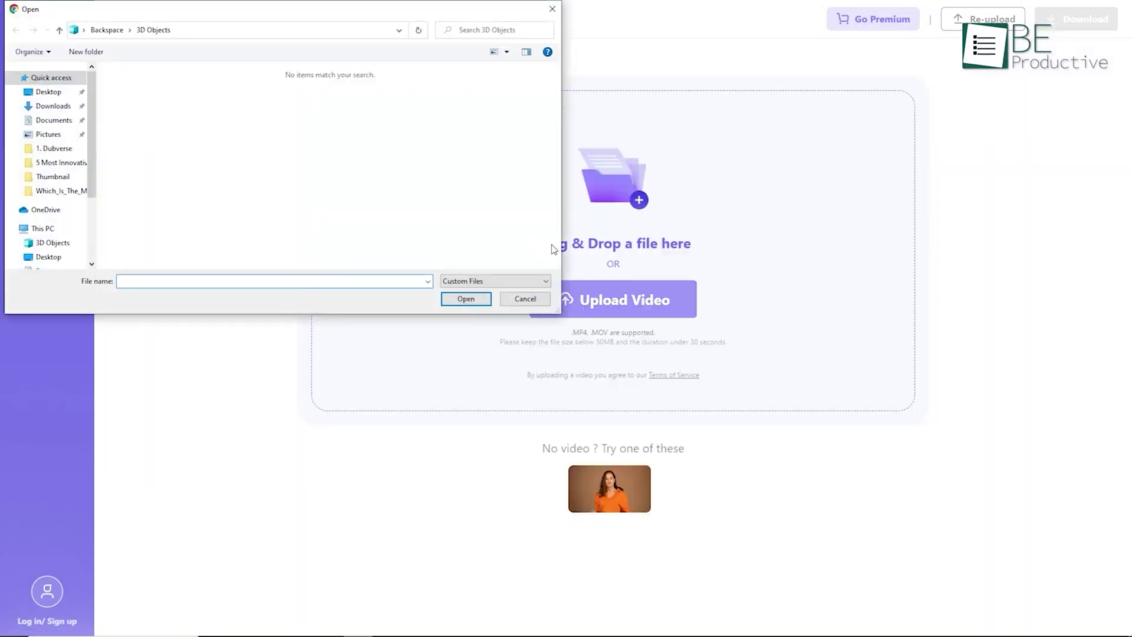
scroll(53, 235, down, 2)
click(46, 247)
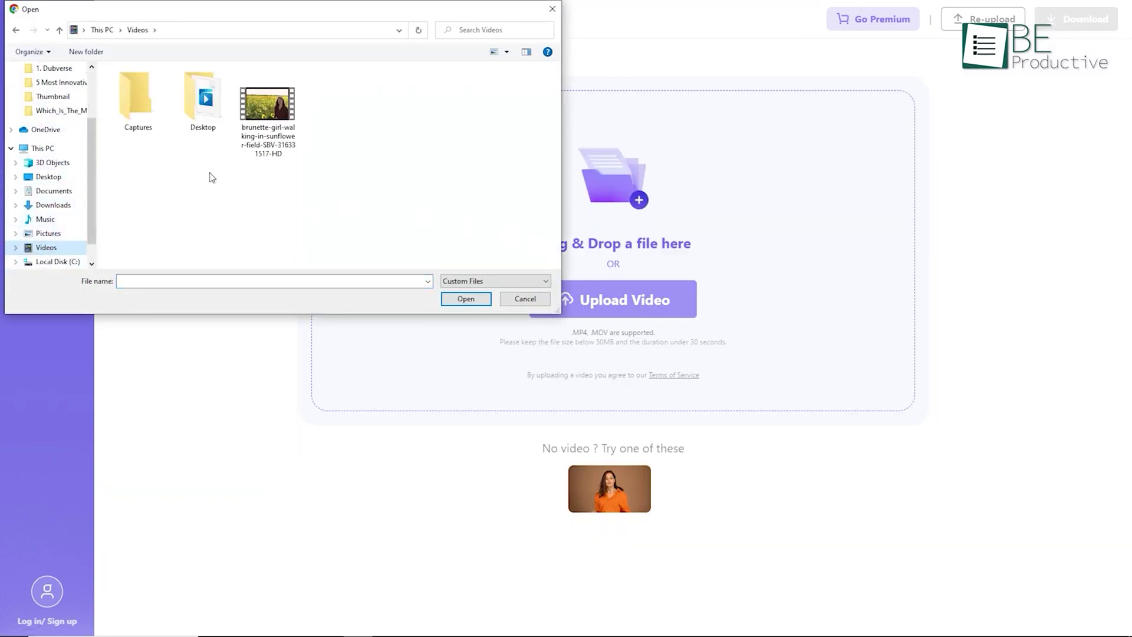
click(268, 107)
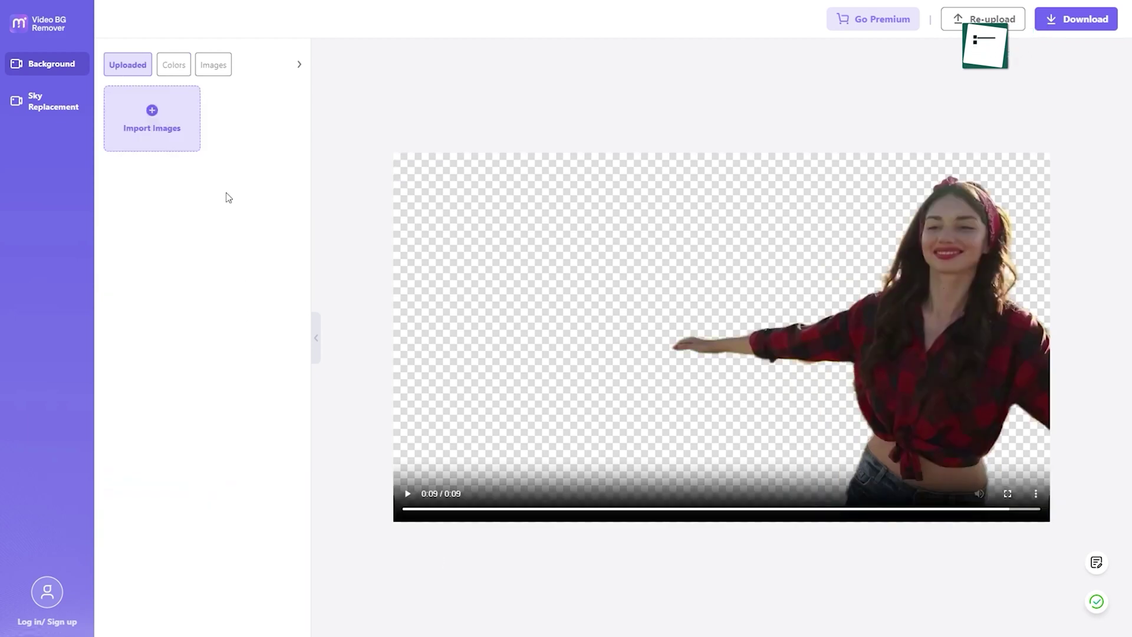
click(151, 119)
- Try brick wall, purple gradient and pink gradient backgrounds, then bring up download settings
click(213, 65)
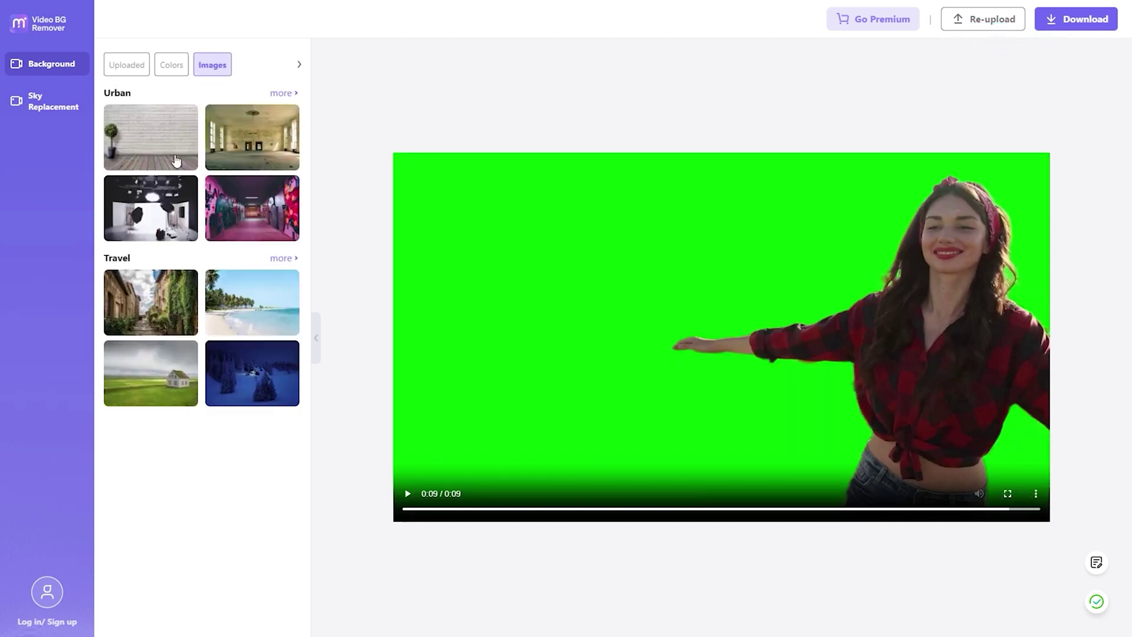
click(176, 162)
click(172, 65)
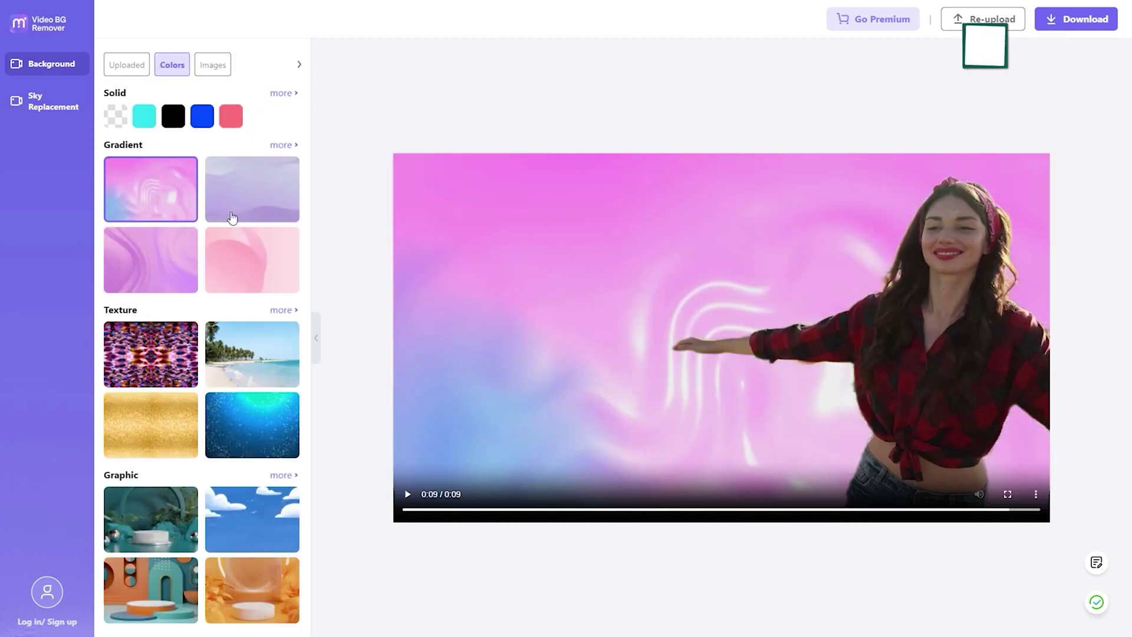
click(252, 210)
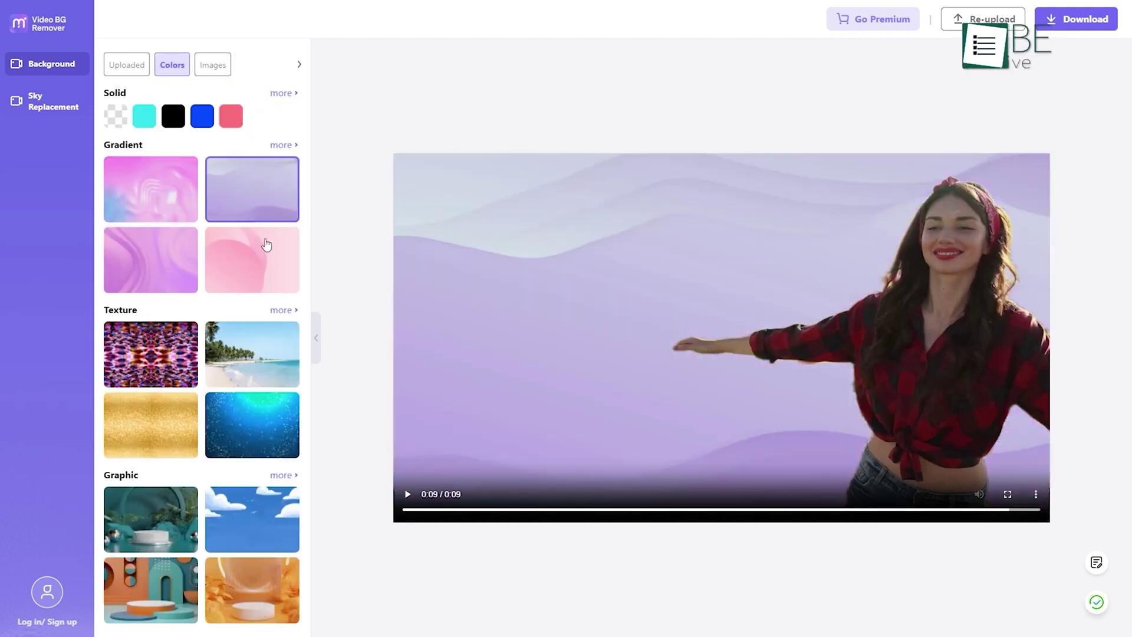
click(262, 274)
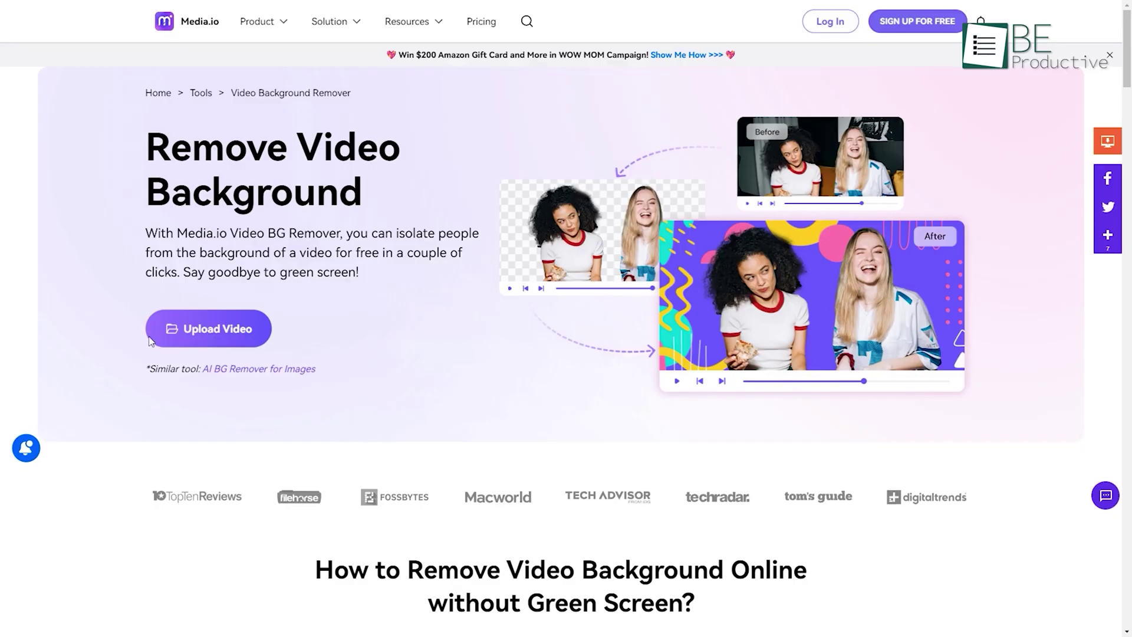
click(209, 341)
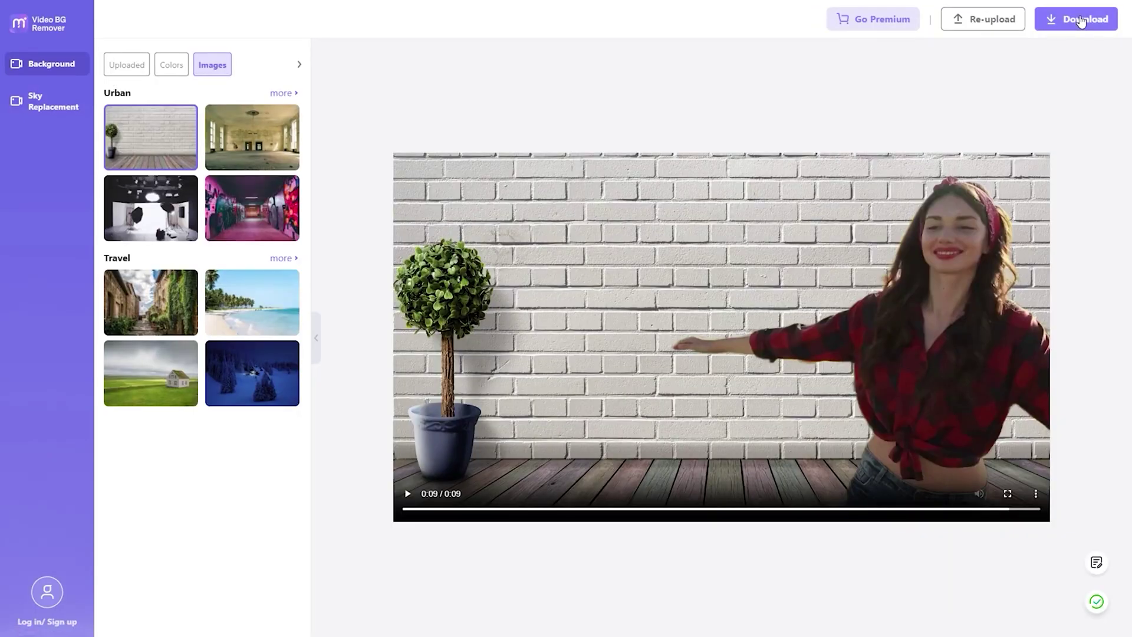
click(1081, 21)
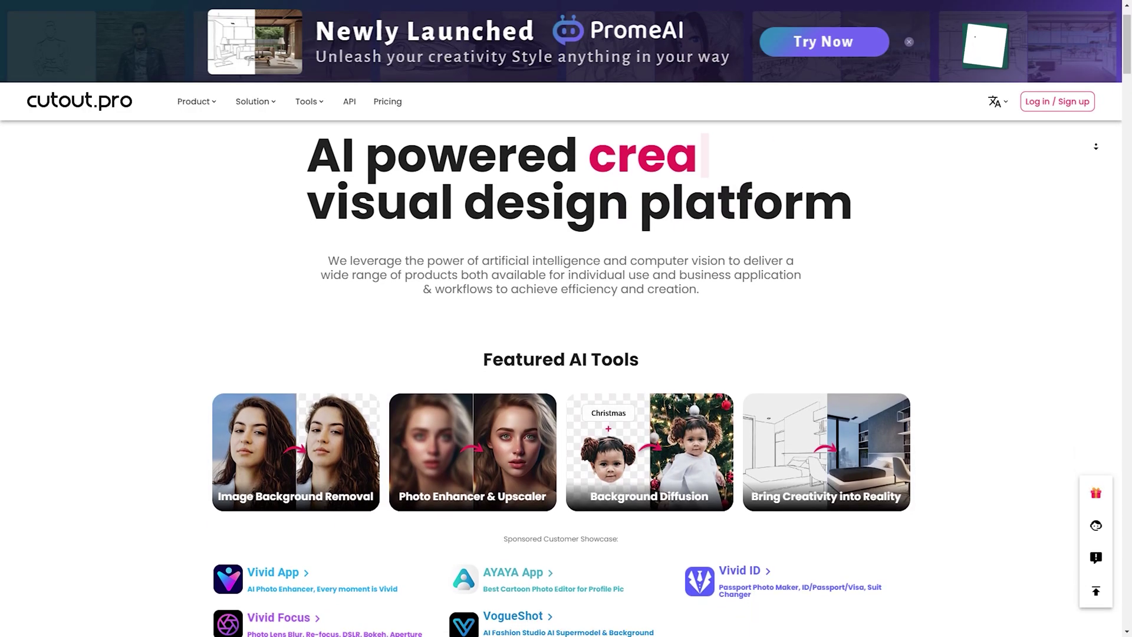
scroll(323, 355, down, 2)
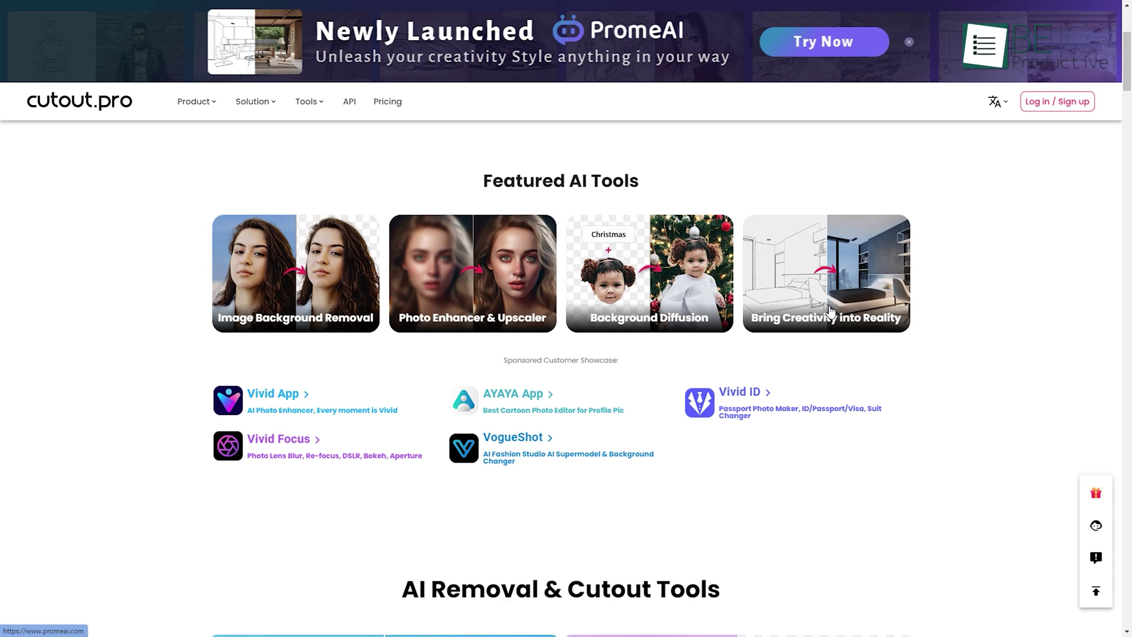
scroll(691, 381, down, 5)
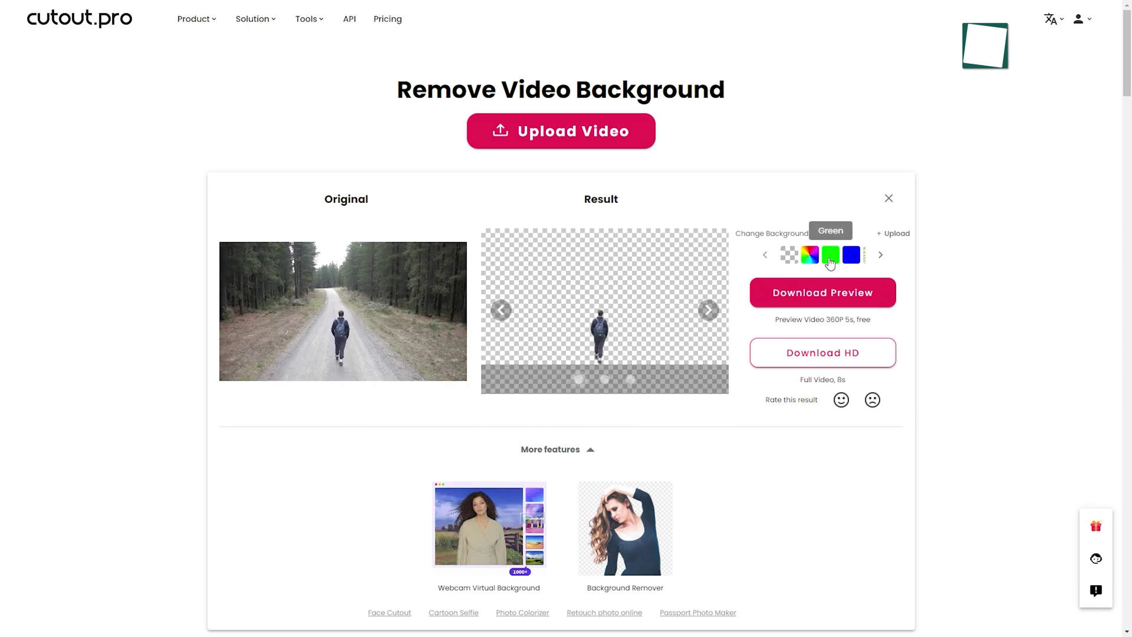
- Make the hiking video cutout background green, then blue, then bring up login and upload a video
click(830, 254)
click(852, 256)
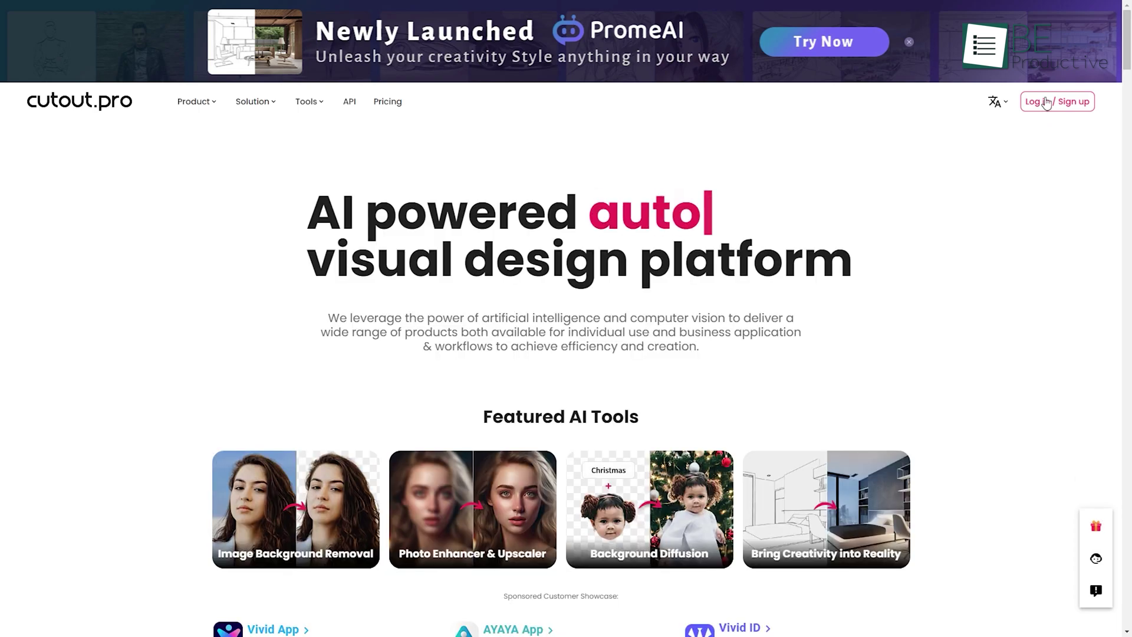
click(1046, 102)
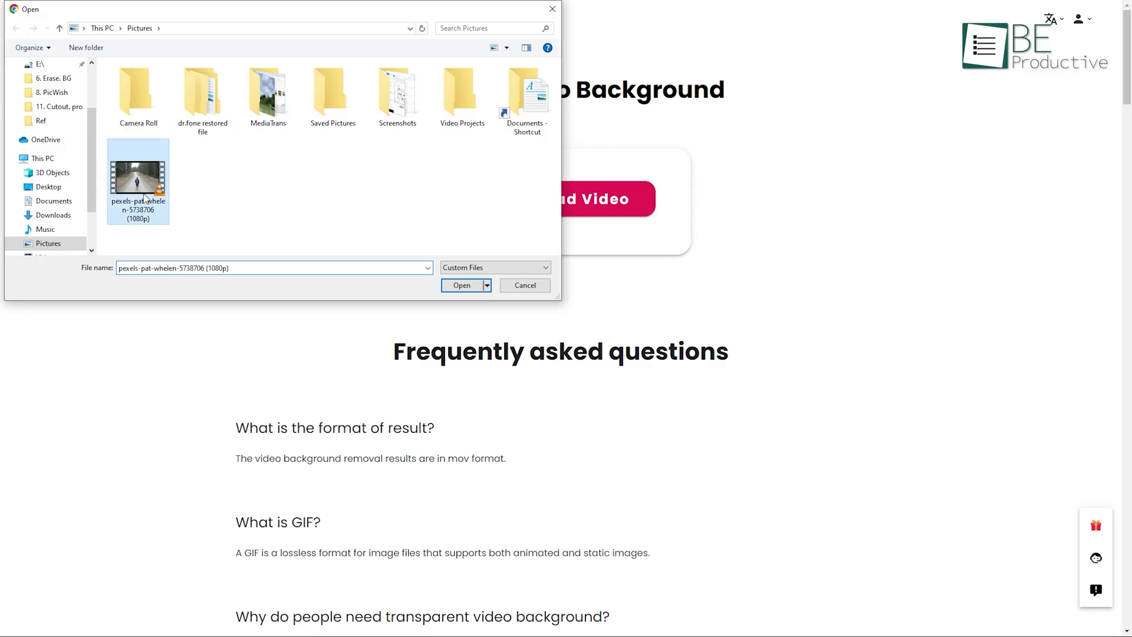
double_click(145, 198)
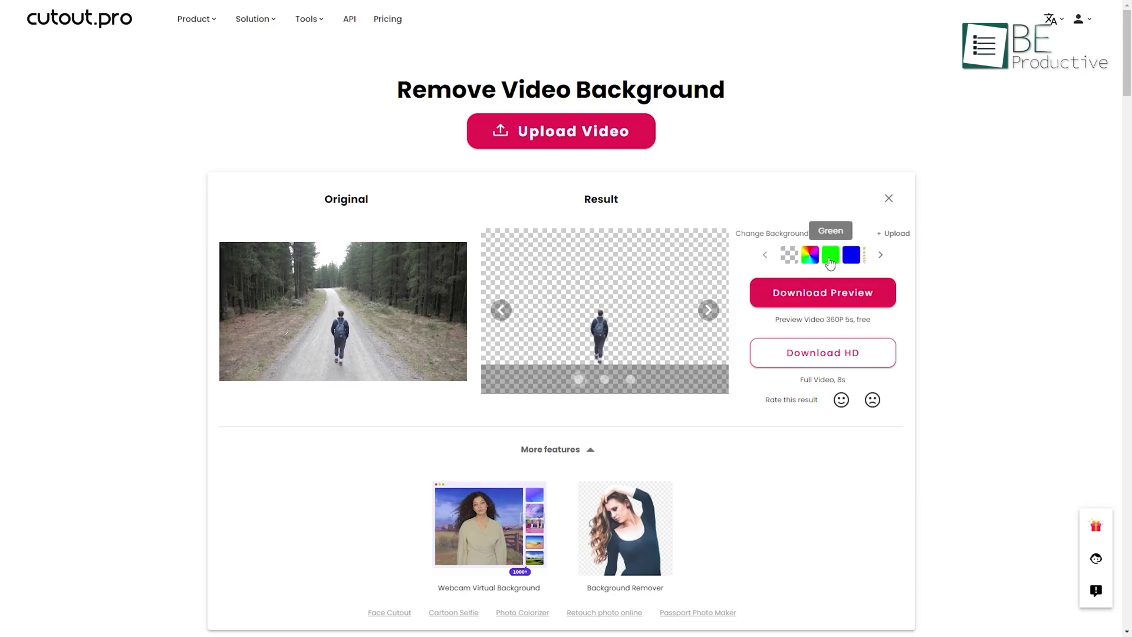
- Make the cutout result's background green
click(830, 254)
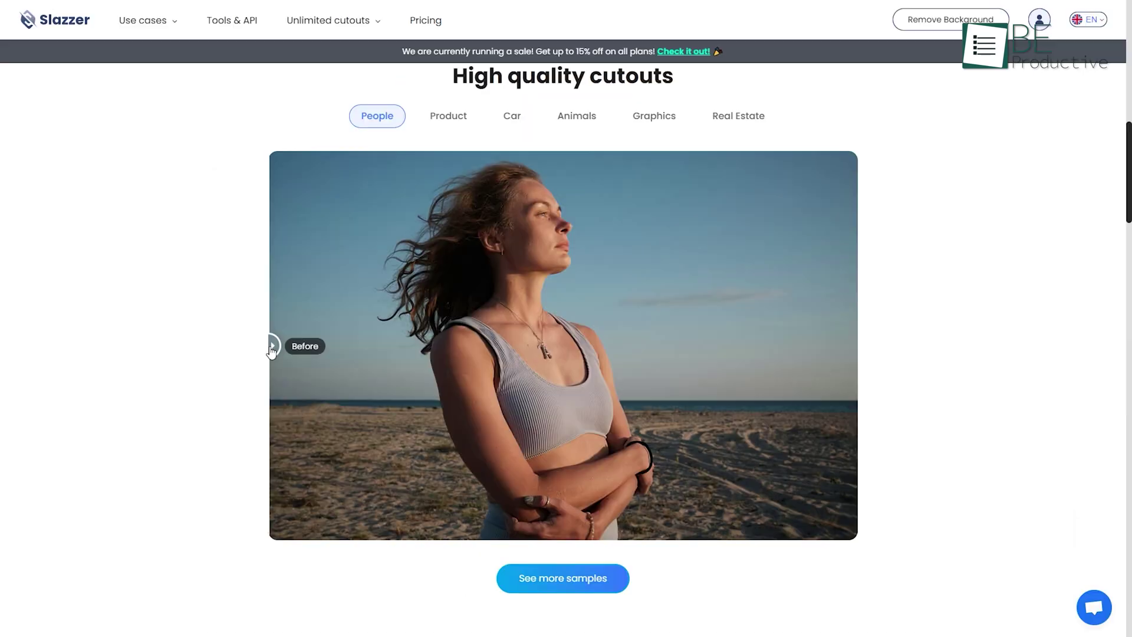